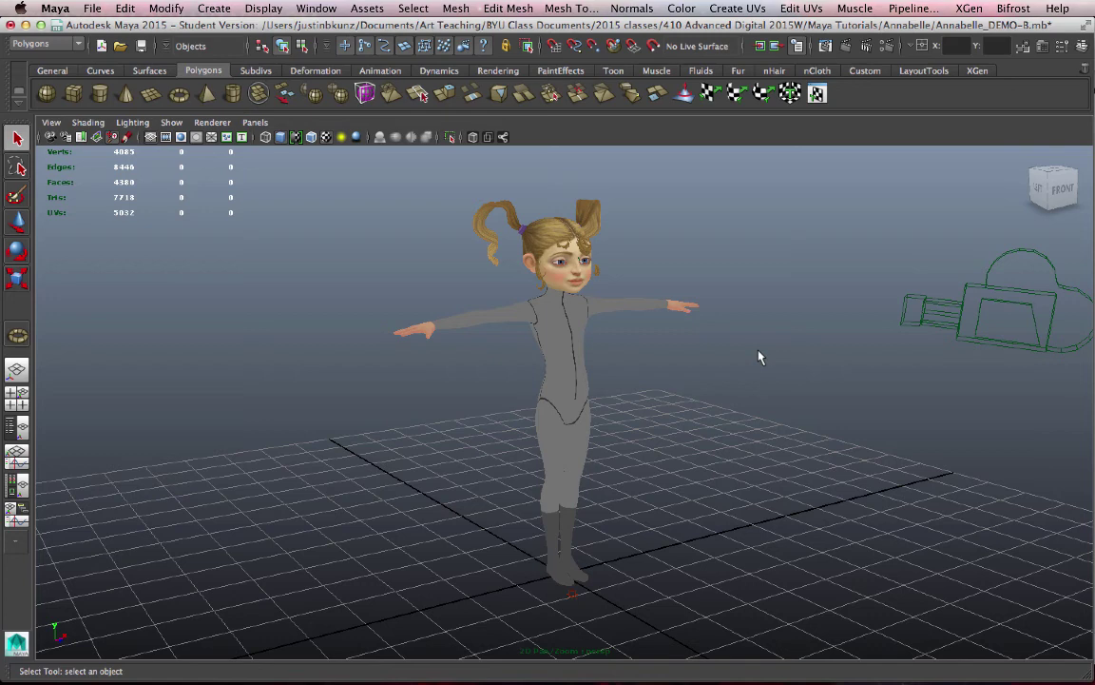
Orbit, pan and dolly around the textured girl, ending on a close frontal view
mouse_move(759, 357)
alt+mouse_down()
mouse_move(745, 361)
mouse_move(748, 350)
mouse_move(785, 364)
alt+mouse_up()
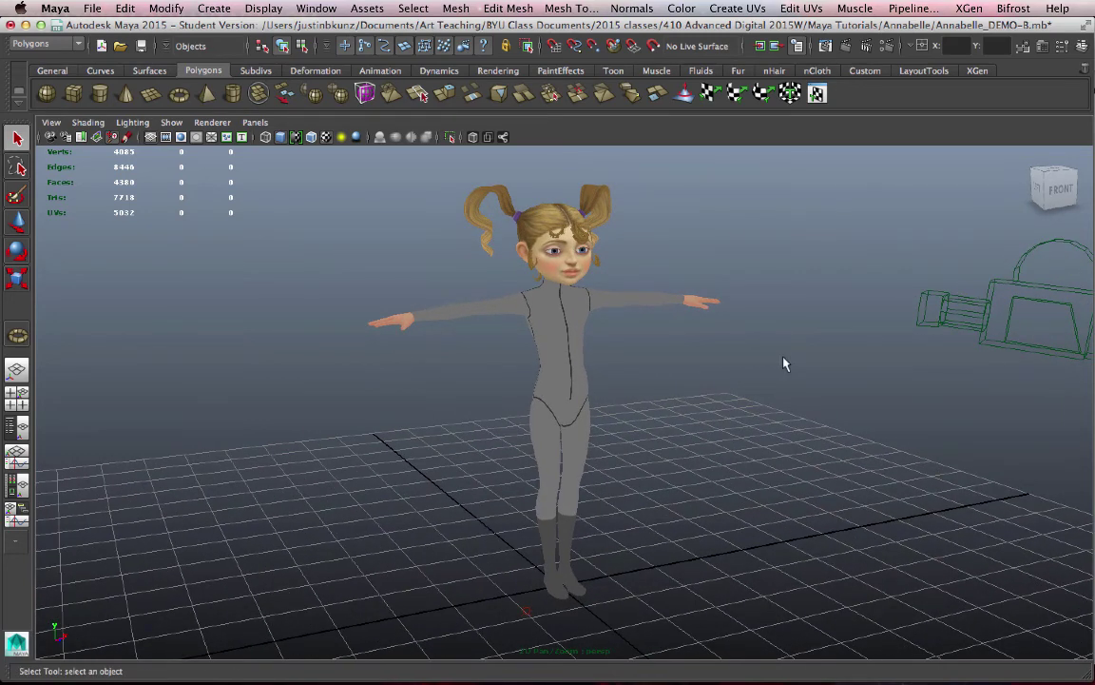
alt+middle_drag(784, 364, 781, 383)
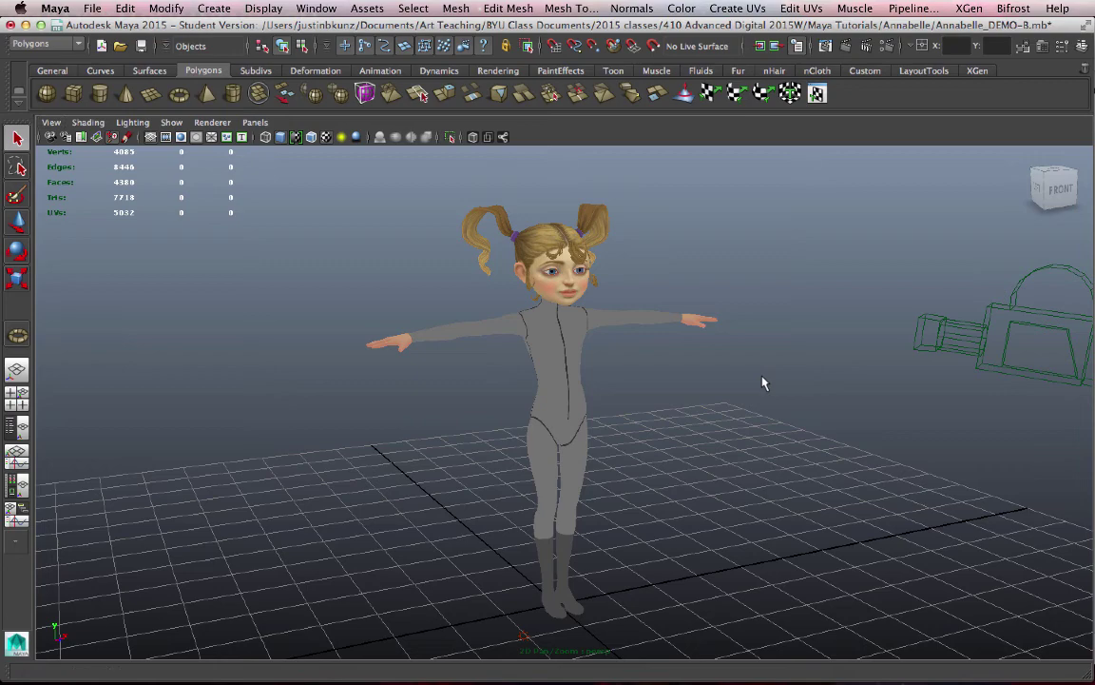
alt+drag(762, 383, 807, 376)
mouse_move(807, 376)
alt+right_down()
mouse_move(787, 391)
mouse_move(808, 398)
alt+right_up()
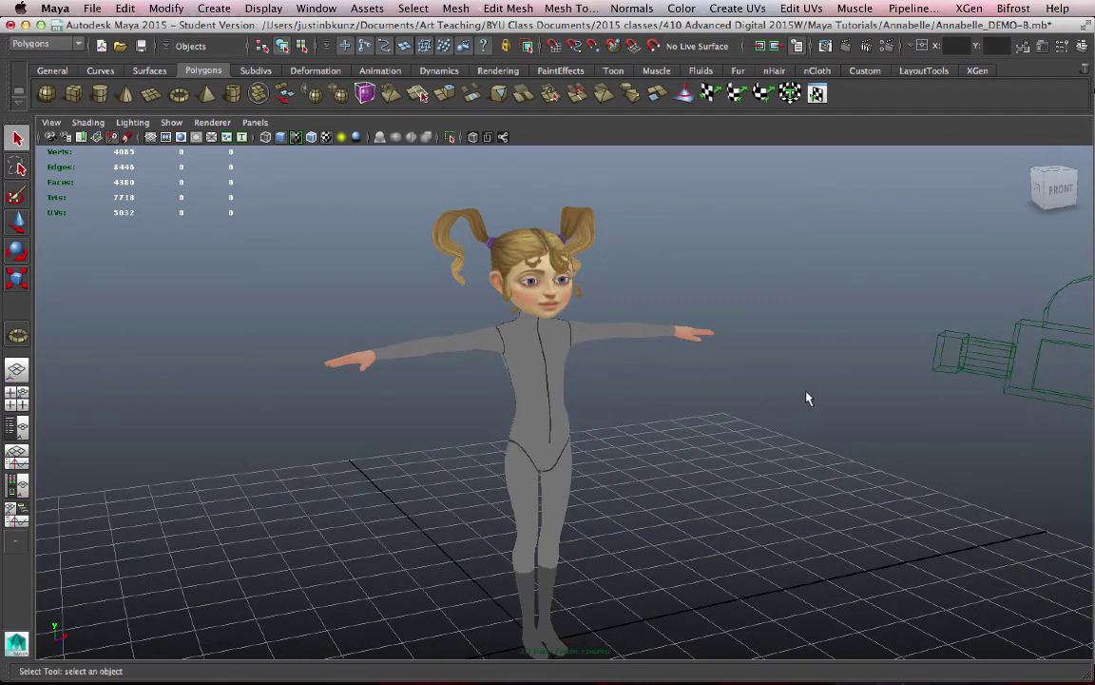
mouse_move(807, 397)
alt+mouse_down()
mouse_move(663, 382)
mouse_move(668, 396)
mouse_move(746, 409)
mouse_move(761, 433)
alt+mouse_up()
mouse_move(760, 433)
alt+right_down()
mouse_move(789, 408)
mouse_move(836, 408)
alt+right_up()
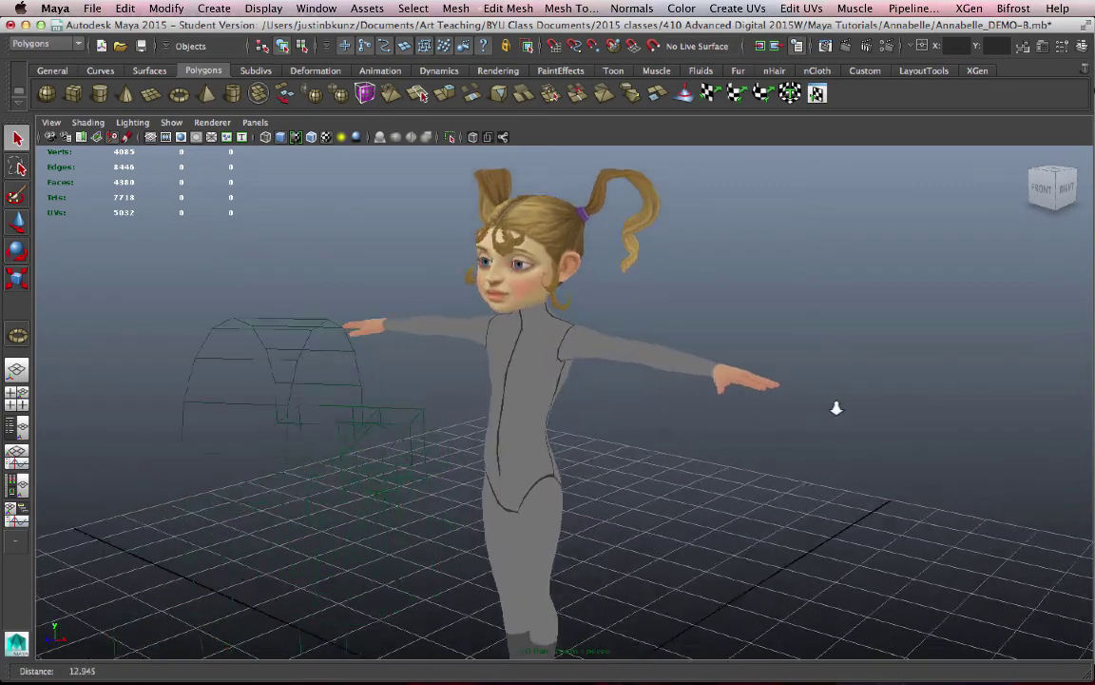
mouse_move(836, 408)
alt+mouse_down()
mouse_move(831, 415)
mouse_move(963, 410)
alt+mouse_up()
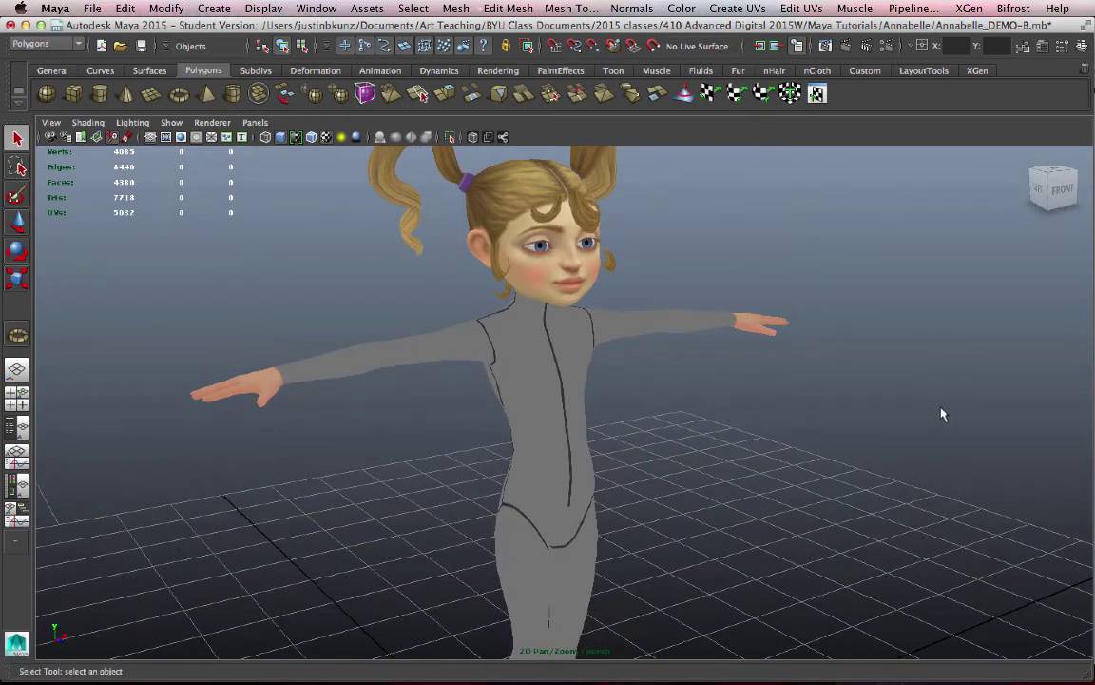
mouse_move(943, 415)
alt+middle_down()
mouse_move(844, 404)
mouse_move(804, 449)
alt+middle_up()
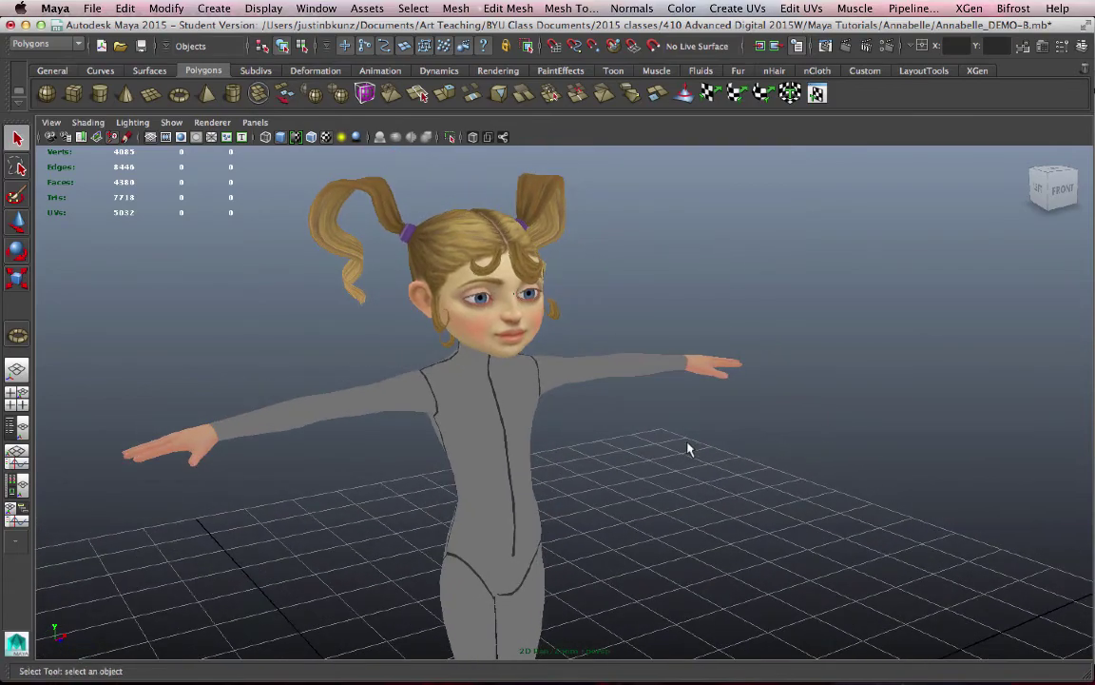
alt+middle_drag(688, 449, 721, 453)
mouse_move(738, 454)
alt+mouse_down()
mouse_move(966, 435)
mouse_move(756, 438)
mouse_move(689, 453)
alt+mouse_up()
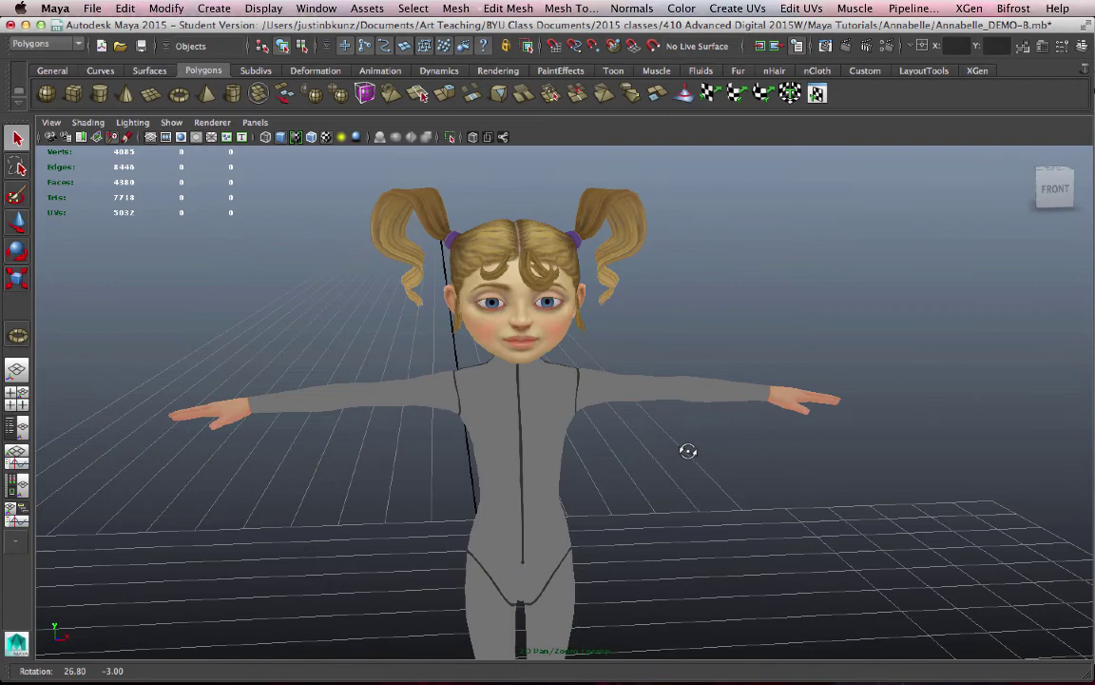
alt+middle_drag(718, 462, 802, 445)
mouse_move(802, 445)
alt+mouse_down()
mouse_move(814, 454)
mouse_move(710, 450)
mouse_move(787, 458)
alt+mouse_up()
alt+right_drag(788, 457, 795, 460)
Select the girl and orbit in close around her head, viewing the face from both sides
click(589, 453)
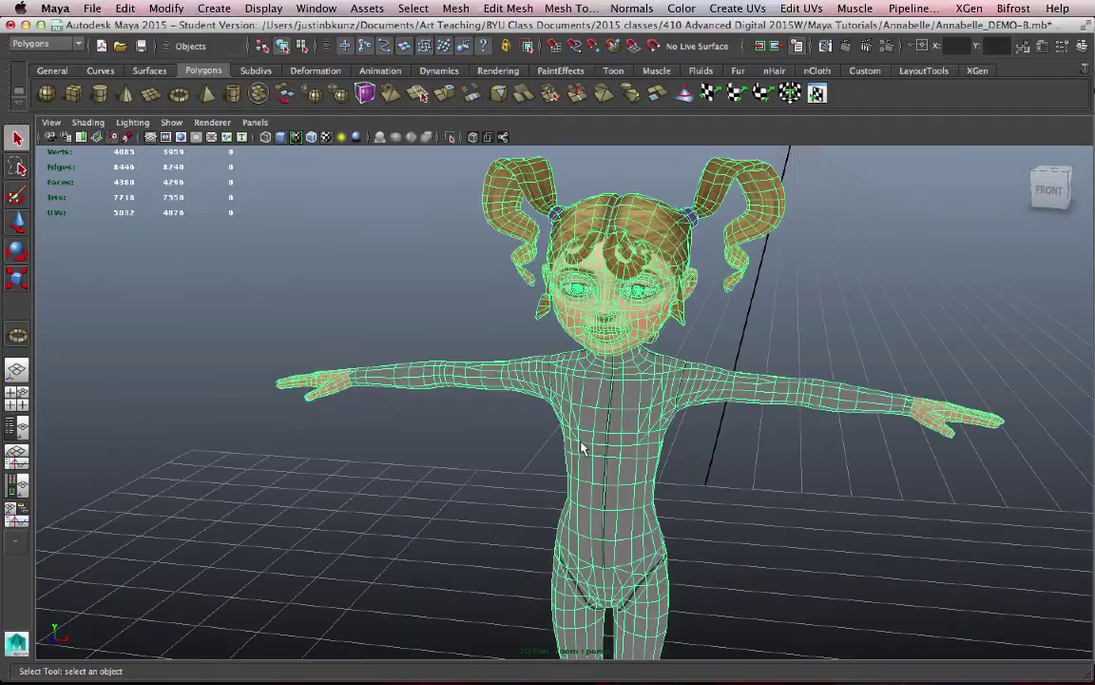
alt+drag(590, 453, 734, 442)
mouse_move(734, 442)
alt+right_down()
mouse_move(604, 453)
mouse_move(631, 464)
mouse_move(856, 458)
mouse_move(834, 514)
alt+right_up()
mouse_move(834, 514)
alt+mouse_down()
mouse_move(883, 543)
mouse_move(652, 533)
mouse_move(485, 570)
mouse_move(416, 555)
mouse_move(434, 619)
mouse_move(557, 641)
mouse_move(714, 579)
mouse_move(748, 547)
alt+mouse_up()
mouse_move(748, 547)
alt+right_down()
mouse_move(771, 549)
mouse_move(773, 457)
alt+right_up()
mouse_move(773, 457)
alt+mouse_down()
mouse_move(789, 534)
mouse_move(686, 526)
mouse_move(716, 506)
alt+mouse_up()
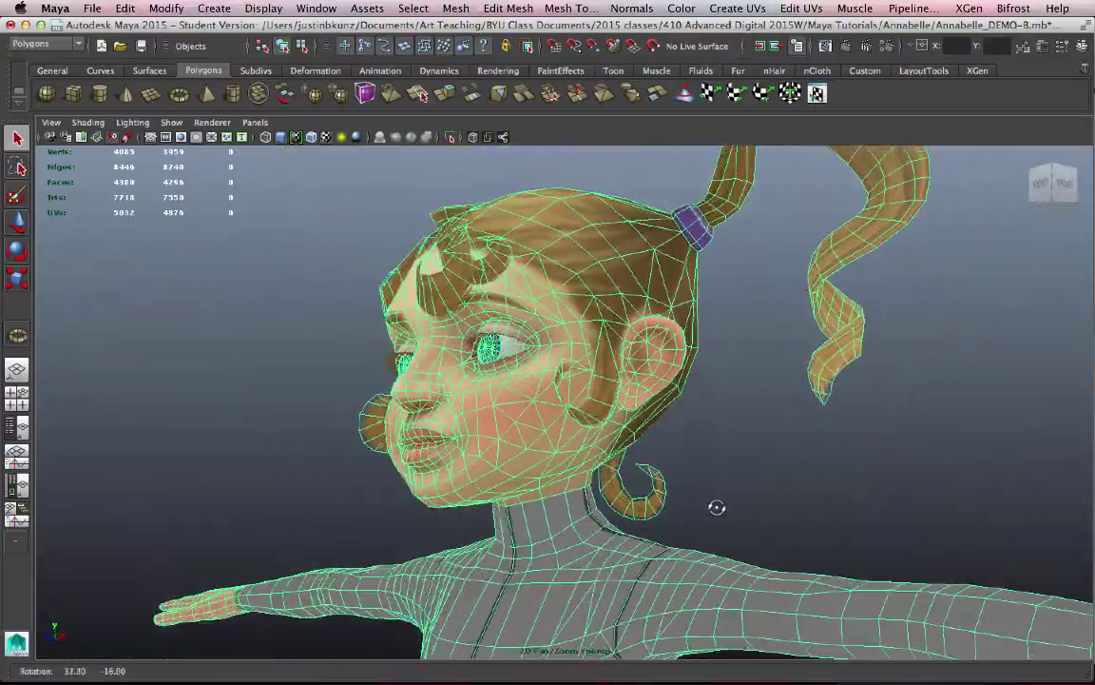
alt+right_drag(716, 506, 810, 528)
mouse_move(810, 529)
alt+mouse_down()
mouse_move(954, 523)
mouse_move(1016, 539)
alt+mouse_up()
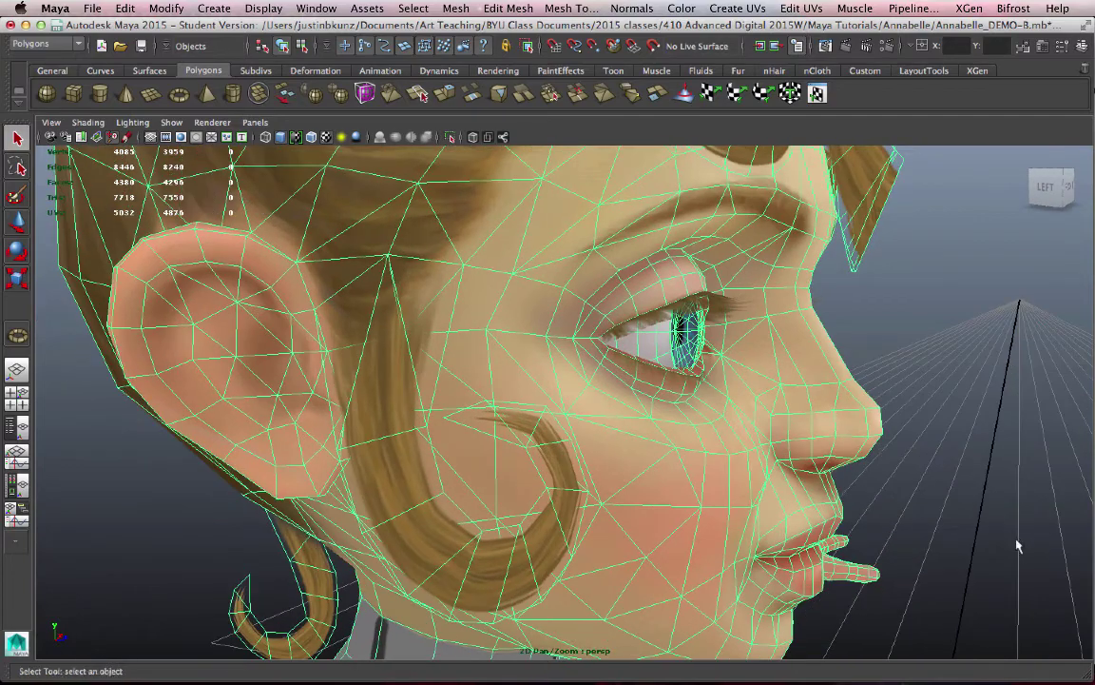
Switch the mesh to Face mode and select a single face on the cheek
right_click(504, 273)
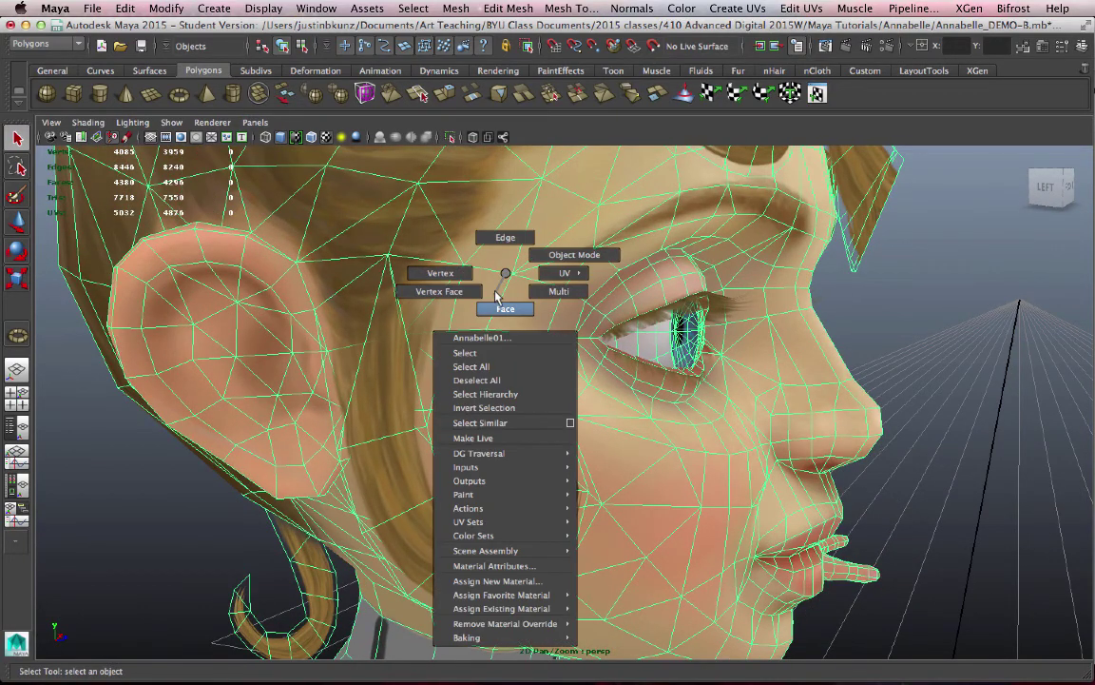
click(495, 297)
click(501, 299)
alt+drag(644, 362, 618, 429)
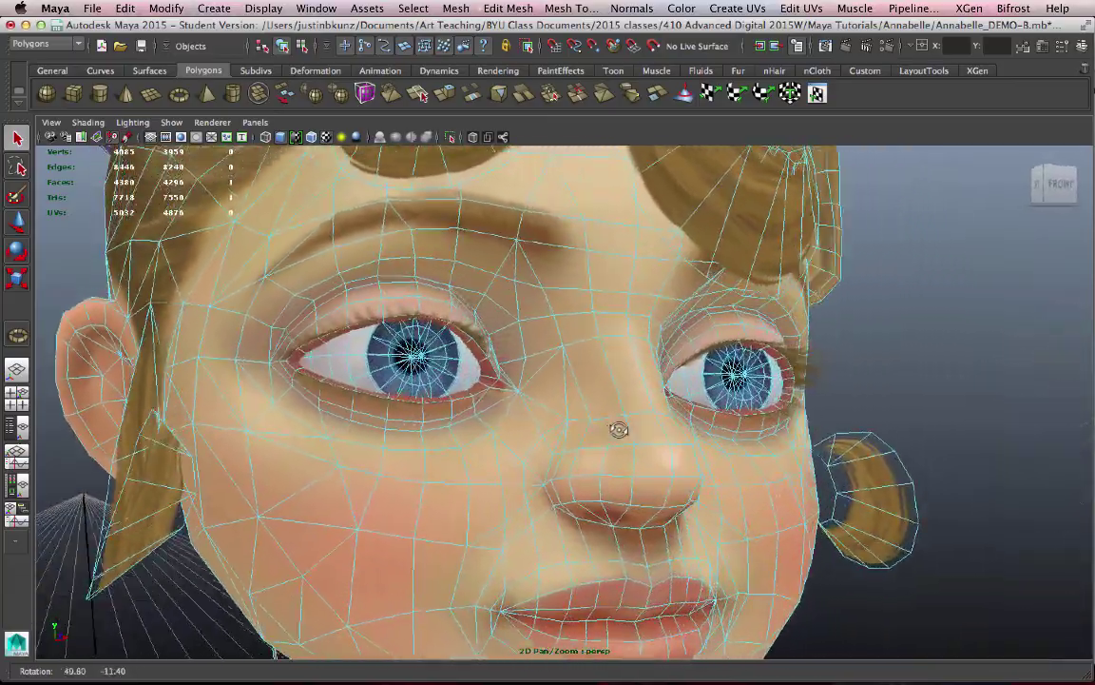
Inspect the neck and shoulder faces up close from several angles
alt+right_drag(618, 429, 594, 447)
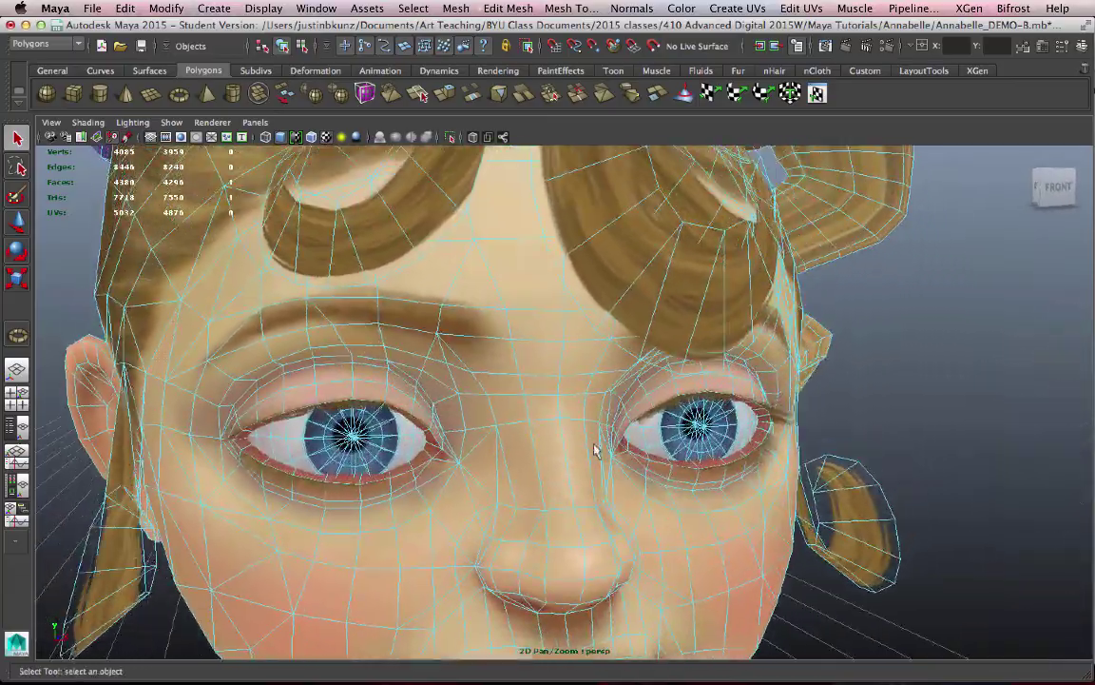
mouse_move(594, 447)
alt+mouse_down()
mouse_move(395, 326)
mouse_move(506, 481)
alt+mouse_up()
alt+middle_drag(506, 481, 480, 363)
alt+drag(483, 363, 538, 396)
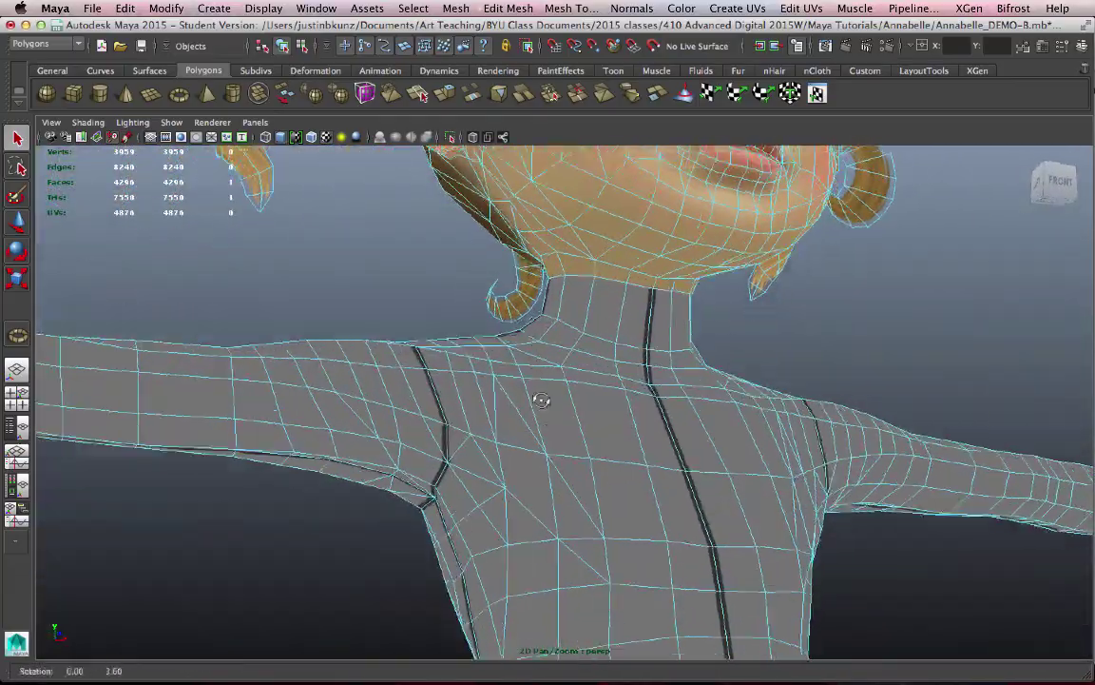
mouse_move(538, 397)
alt+middle_down()
mouse_move(455, 416)
mouse_move(479, 435)
alt+middle_up()
alt+right_drag(479, 435, 678, 436)
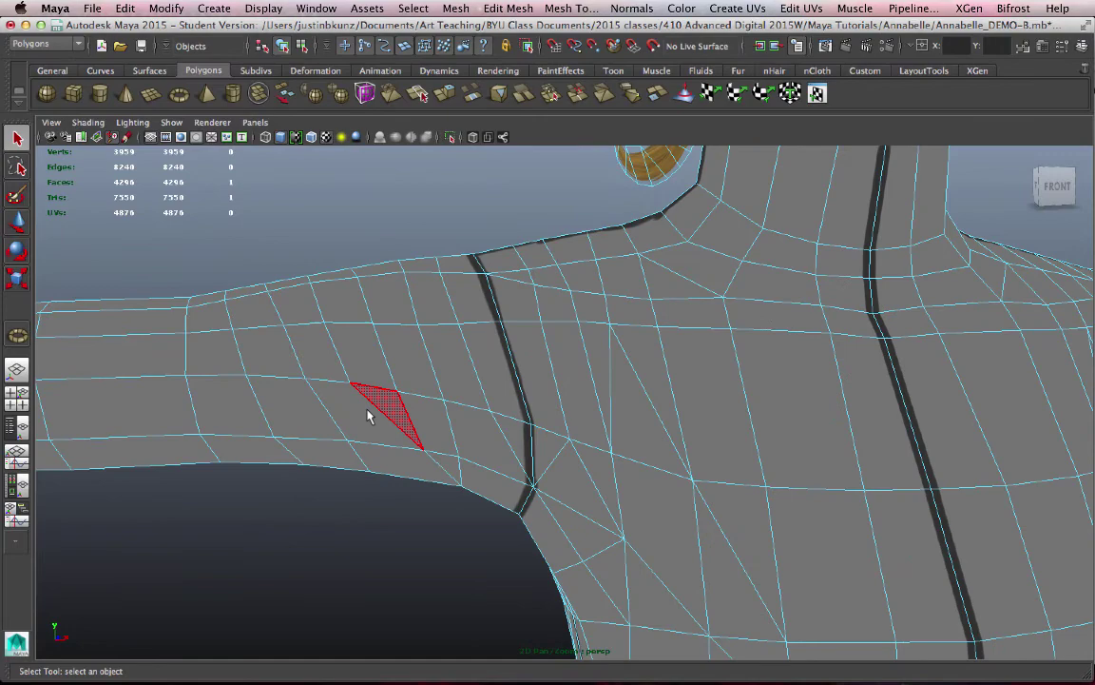
alt+drag(378, 407, 447, 431)
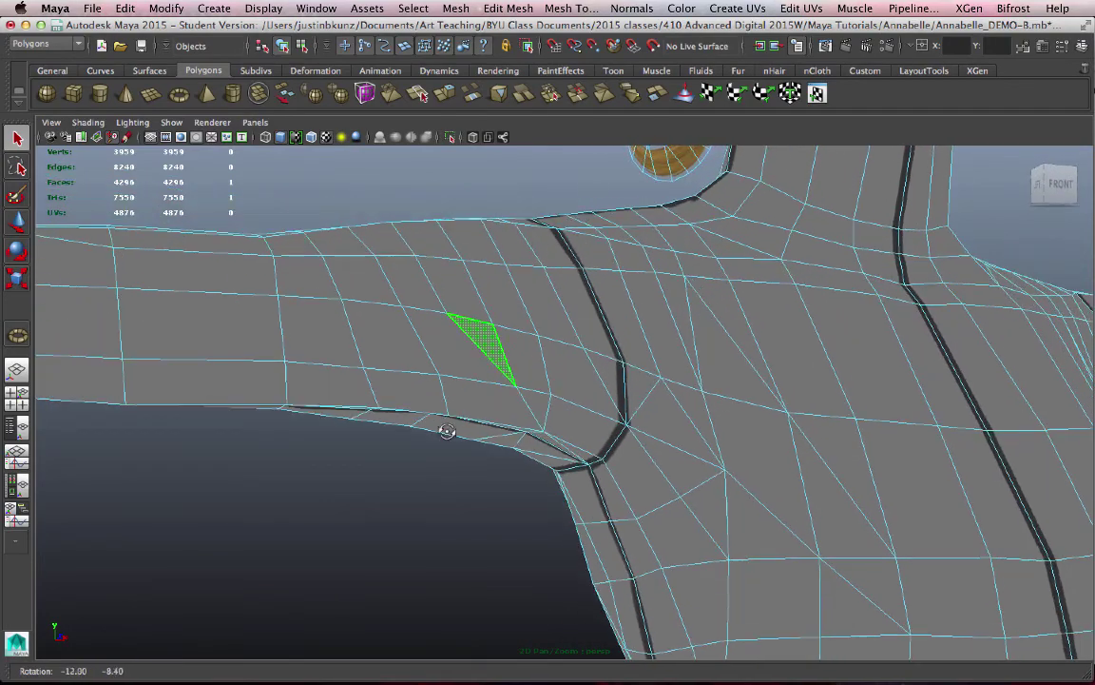
alt+drag(514, 340, 481, 379)
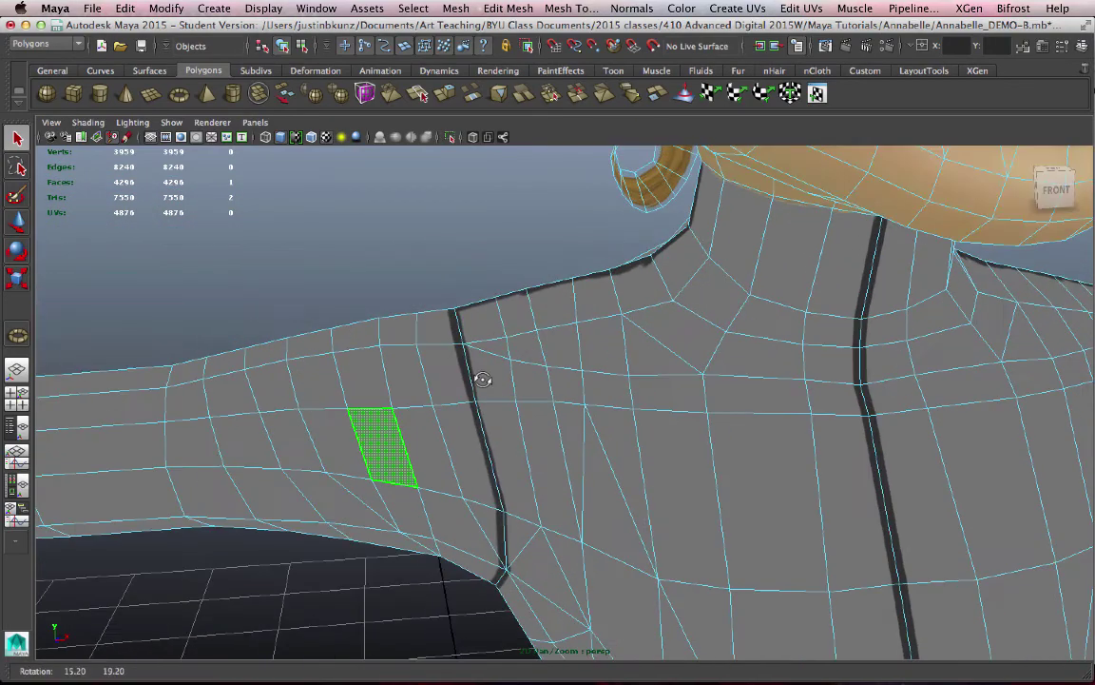
alt+drag(420, 455, 537, 416)
alt+right_drag(538, 416, 632, 430)
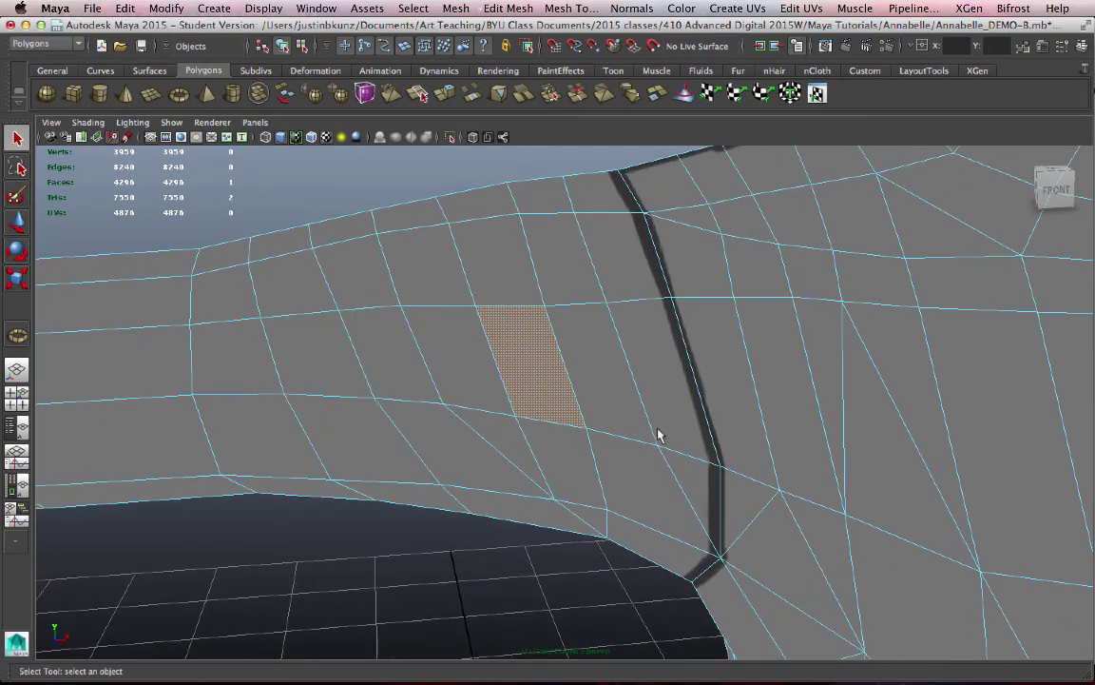
mouse_move(660, 367)
middle_down()
mouse_move(579, 440)
mouse_move(411, 445)
middle_up()
Orbit over the neck, earring and head back to a frontal view of the face
alt+drag(433, 401, 439, 416)
mouse_move(695, 414)
alt+mouse_down()
mouse_move(655, 362)
mouse_move(552, 406)
mouse_move(484, 350)
mouse_move(339, 409)
mouse_move(556, 482)
alt+mouse_up()
mouse_move(691, 330)
alt+mouse_down()
mouse_move(680, 433)
mouse_move(737, 422)
mouse_move(702, 406)
mouse_move(660, 428)
mouse_move(540, 440)
alt+mouse_up()
alt+middle_drag(540, 440, 804, 317)
alt+right_drag(803, 316, 746, 362)
mouse_move(745, 361)
alt+mouse_down()
mouse_move(937, 372)
mouse_move(776, 349)
alt+mouse_up()
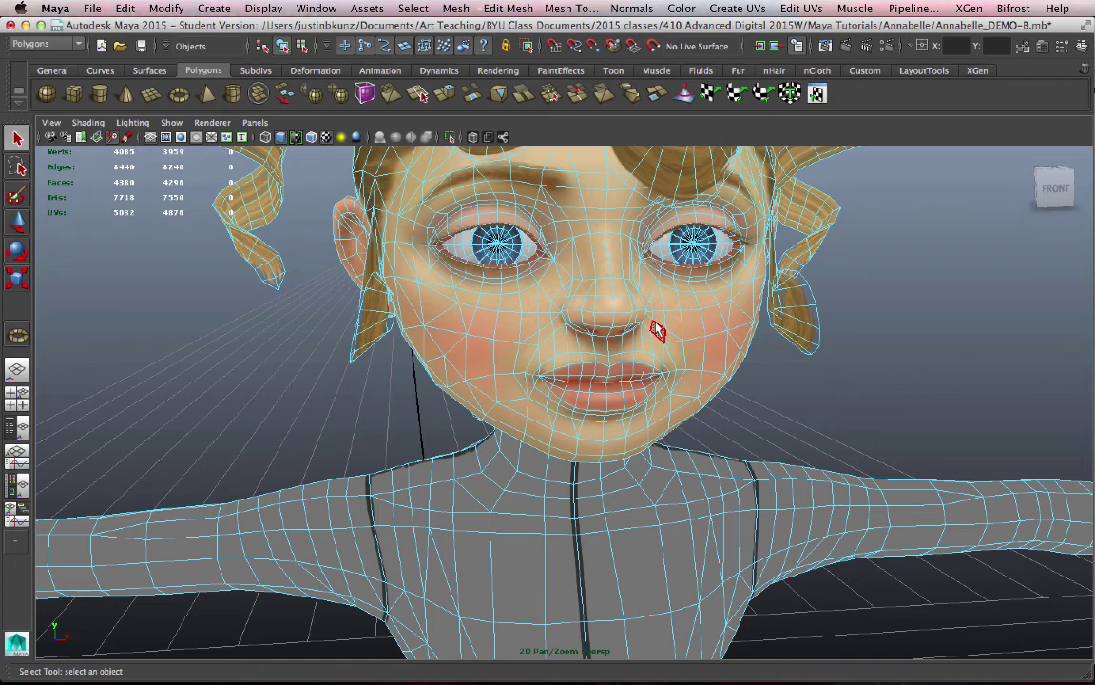
alt+drag(655, 325, 643, 322)
mouse_move(643, 322)
alt+middle_down()
mouse_move(680, 352)
mouse_move(686, 395)
alt+middle_up()
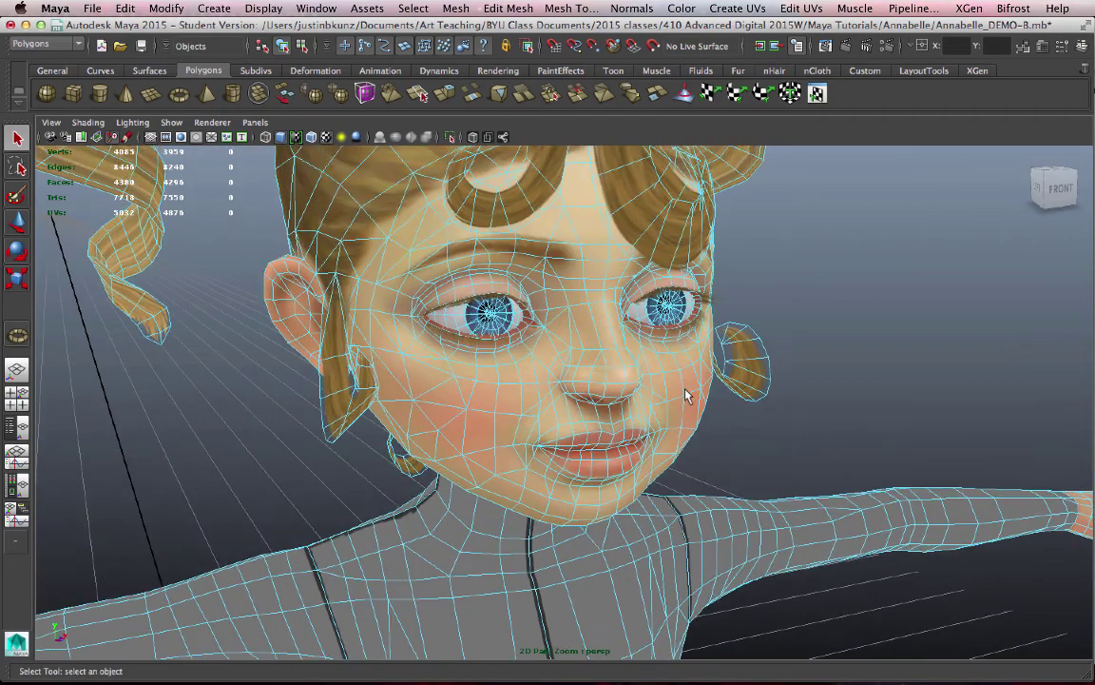
Return the mesh to Object mode and orbit to a close front view of her face and pigtails
right_click(592, 364)
click(637, 298)
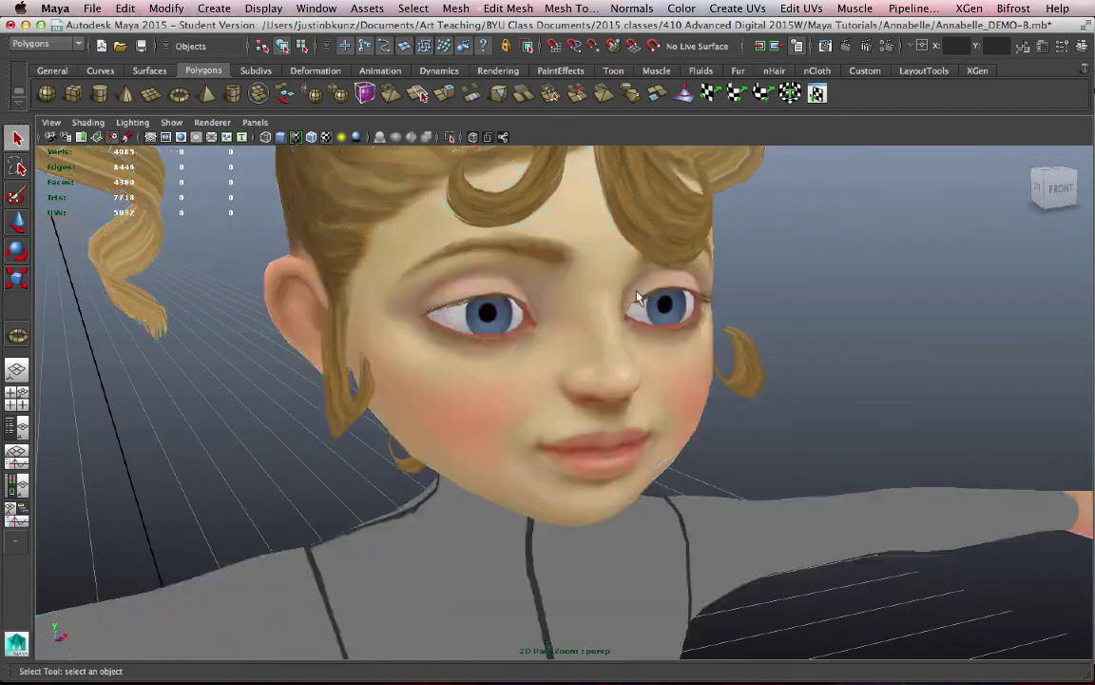
mouse_move(836, 337)
alt+mouse_down()
mouse_move(873, 340)
mouse_move(552, 315)
alt+mouse_up()
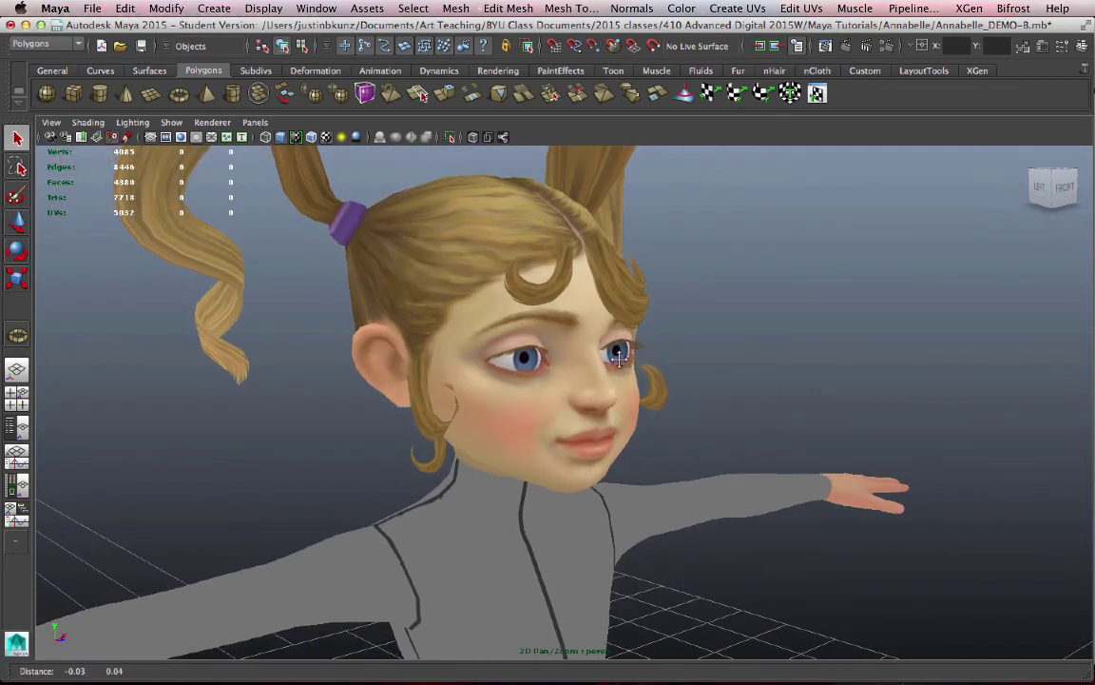
alt+right_drag(552, 315, 641, 365)
mouse_move(642, 364)
alt+mouse_down()
mouse_move(526, 367)
mouse_move(501, 374)
mouse_move(506, 399)
mouse_move(521, 371)
mouse_move(423, 367)
alt+mouse_up()
alt+drag(508, 373, 404, 347)
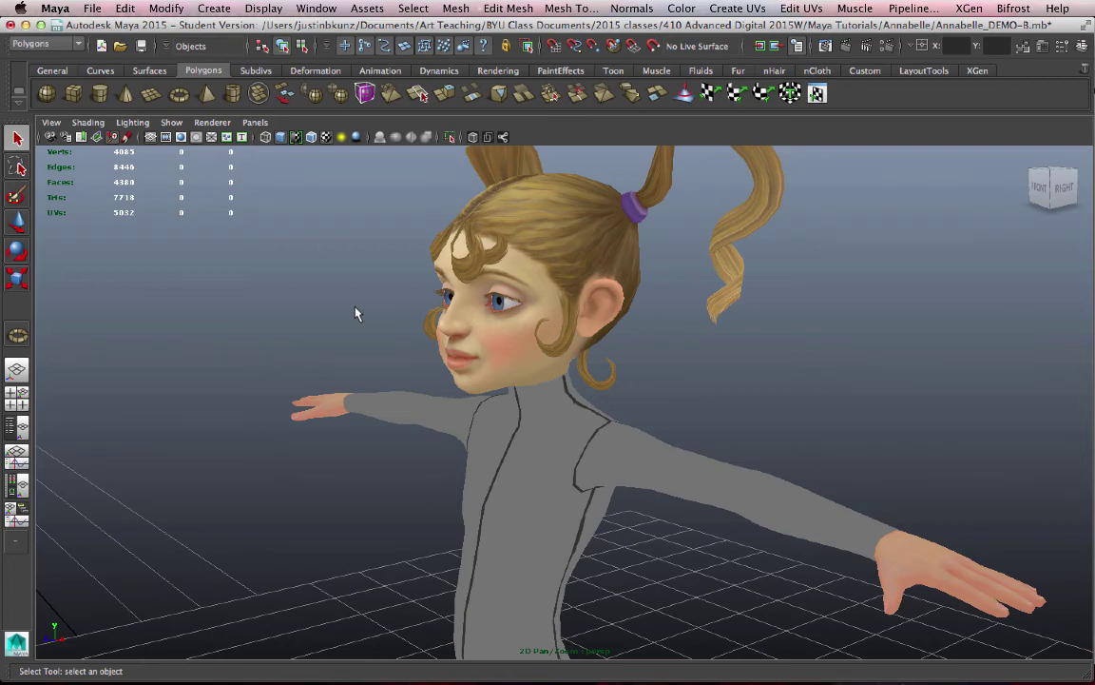
mouse_move(357, 314)
alt+mouse_down()
mouse_move(406, 350)
mouse_move(420, 396)
mouse_move(639, 379)
mouse_move(591, 364)
mouse_move(512, 428)
alt+mouse_up()
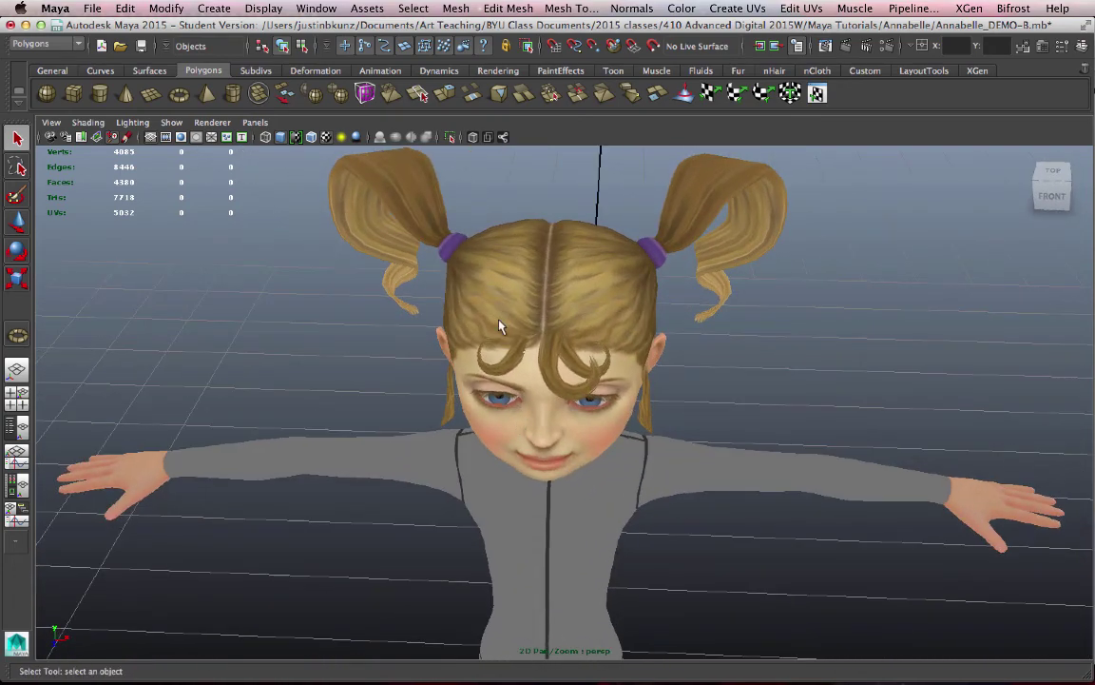
Select the whole girl and orbit around her from elevated, left-side and front angles
click(643, 315)
alt+middle_drag(665, 345, 666, 362)
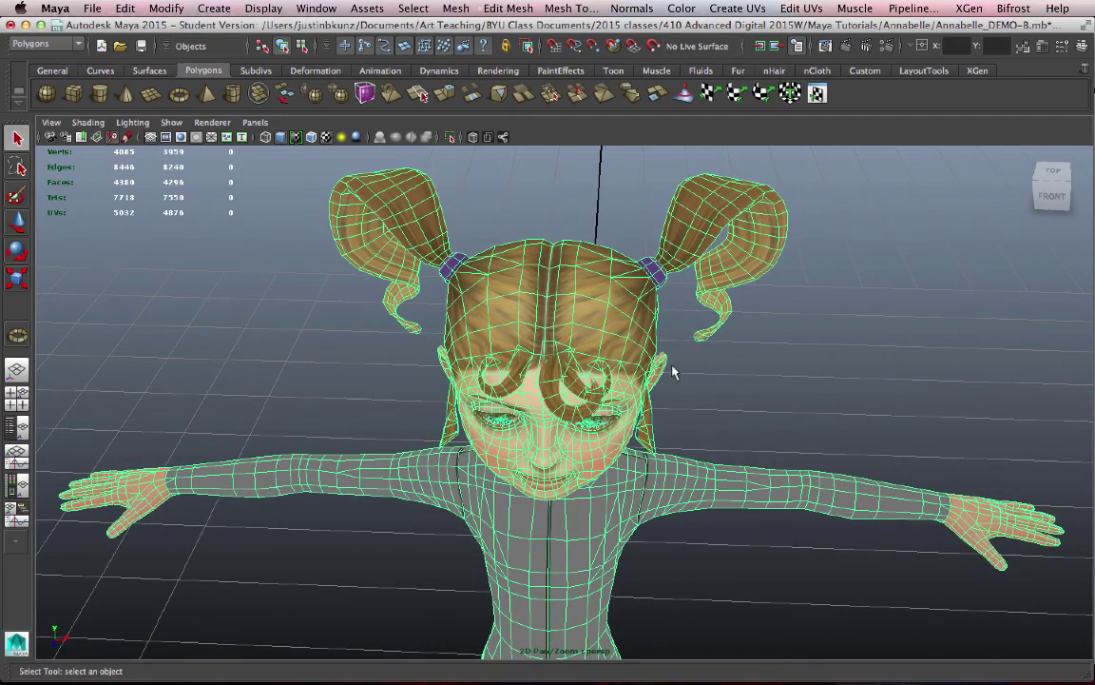
mouse_move(672, 371)
alt+mouse_down()
mouse_move(736, 333)
mouse_move(716, 395)
mouse_move(440, 215)
mouse_move(311, 294)
mouse_move(441, 336)
mouse_move(594, 328)
alt+mouse_up()
mouse_move(684, 399)
alt+mouse_down()
mouse_move(760, 384)
mouse_move(789, 396)
alt+mouse_up()
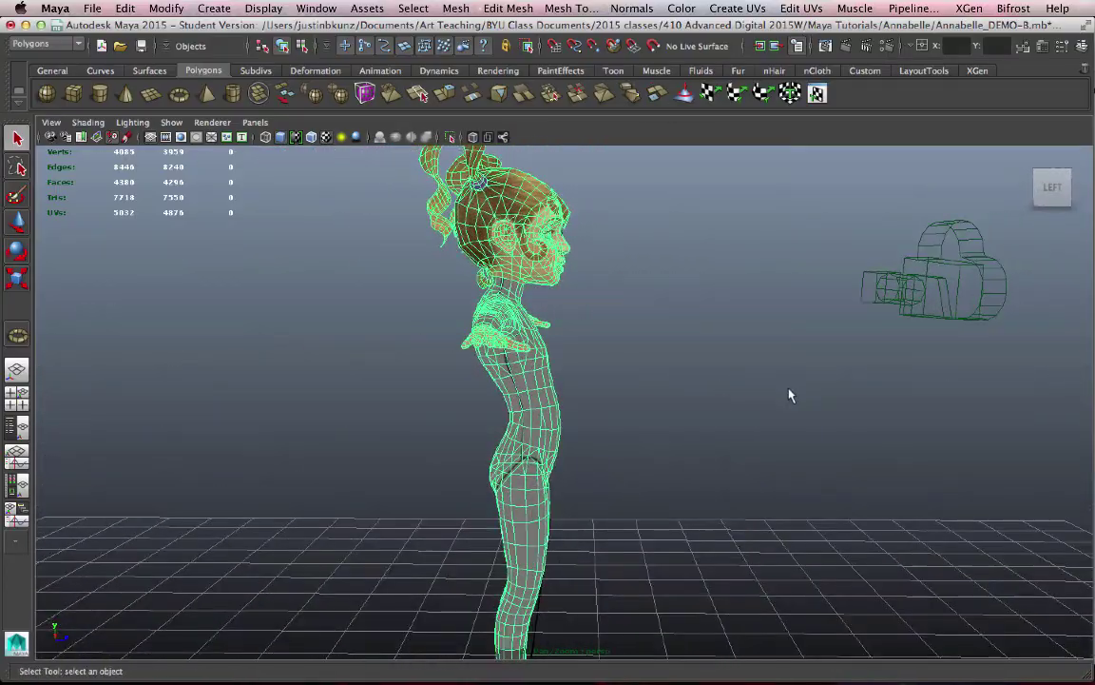
alt+middle_drag(789, 396, 733, 489)
alt+right_drag(733, 488, 735, 298)
mouse_move(735, 297)
alt+mouse_down()
mouse_move(630, 345)
mouse_move(433, 363)
alt+mouse_up()
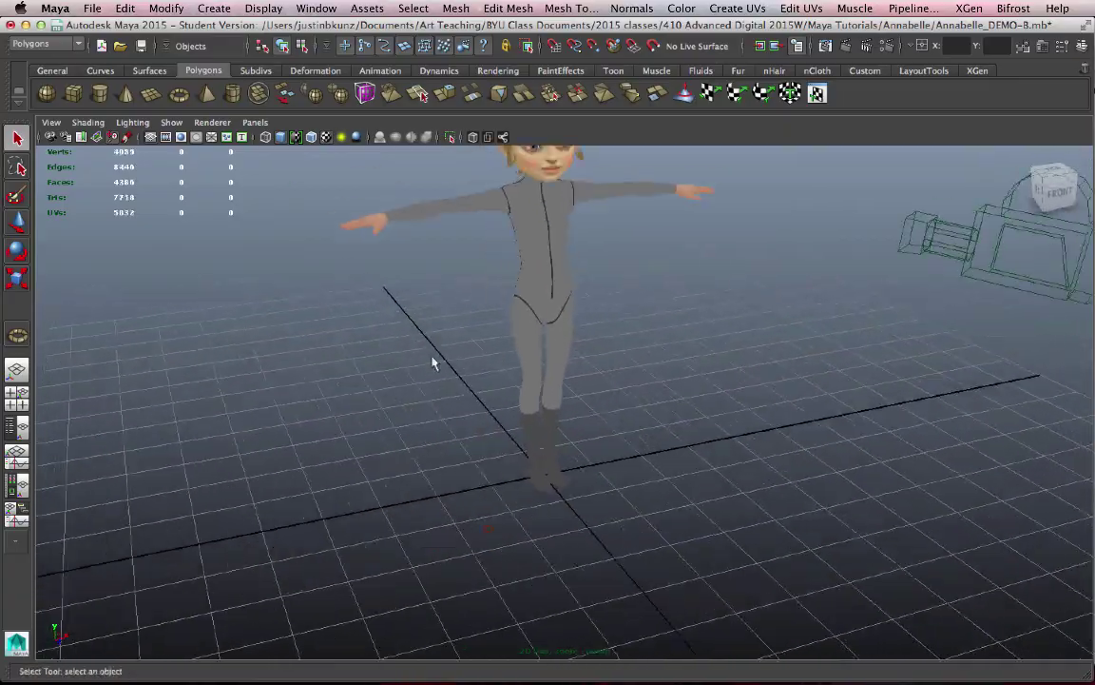
Reselect the character and orbit between side-on and front three-quarter views
click(533, 248)
alt+drag(642, 379, 398, 386)
alt+middle_drag(430, 367, 526, 438)
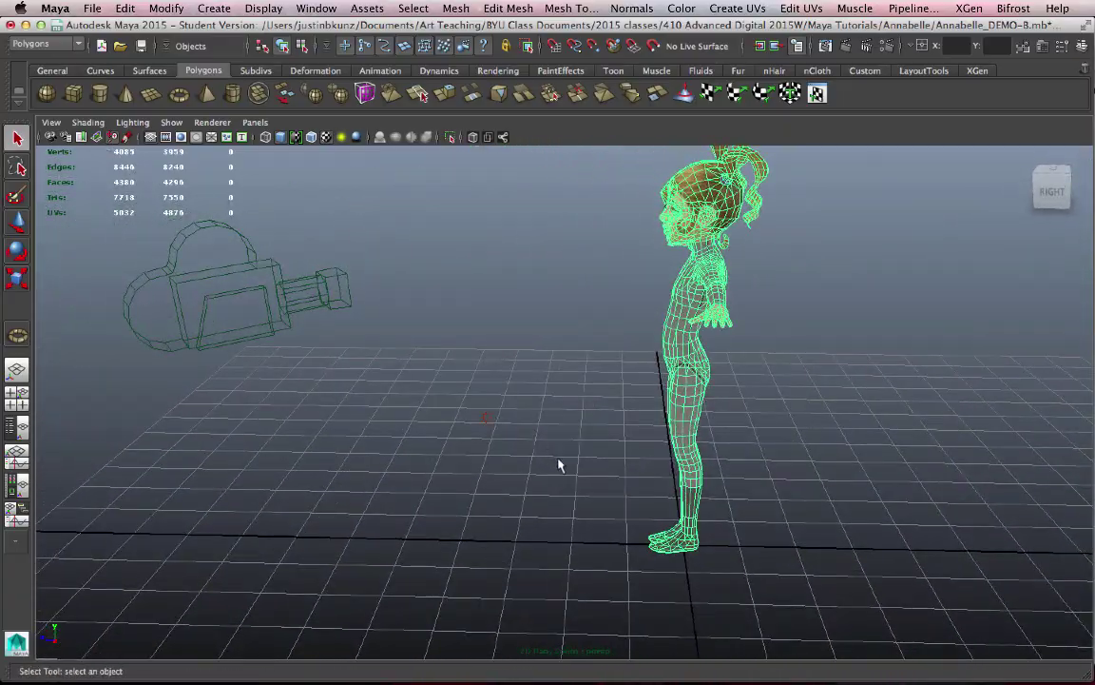
mouse_move(560, 465)
alt+mouse_down()
mouse_move(557, 445)
mouse_move(589, 450)
mouse_move(584, 459)
alt+mouse_up()
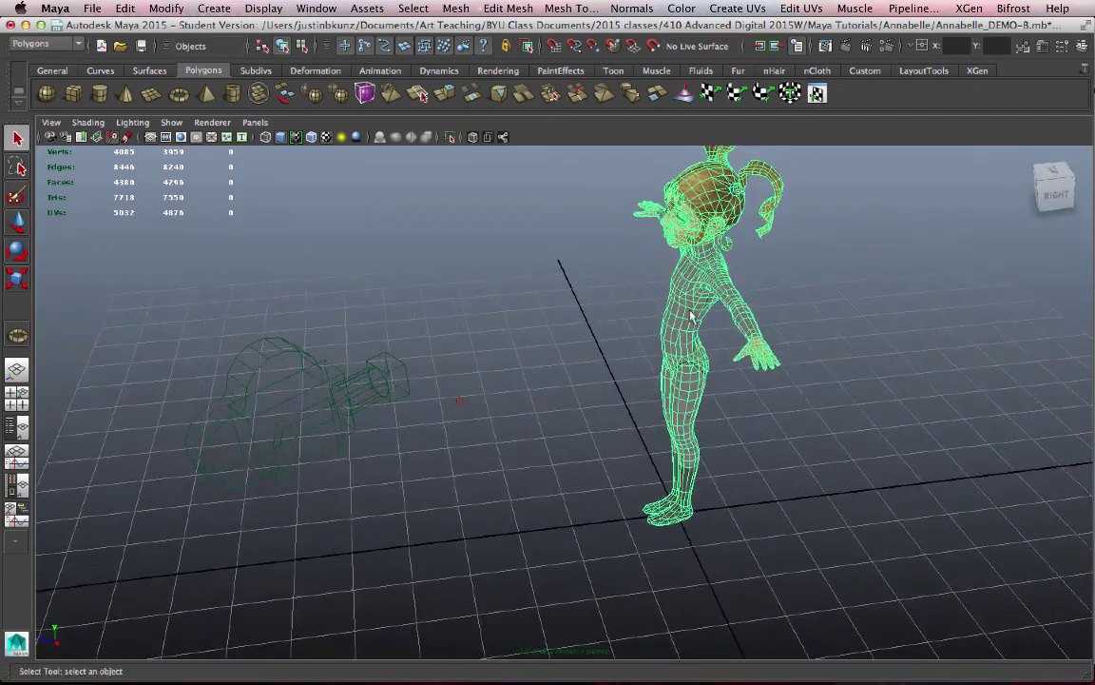
alt+drag(620, 399, 558, 405)
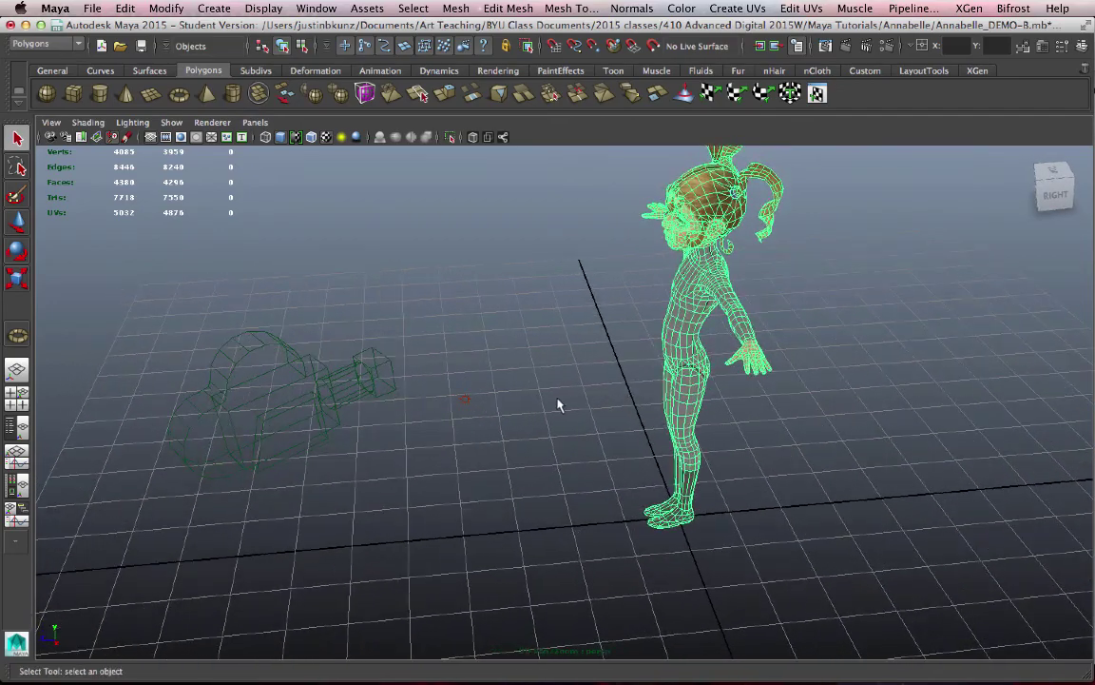
mouse_move(645, 399)
alt+mouse_down()
mouse_move(669, 386)
mouse_move(822, 379)
mouse_move(797, 424)
alt+mouse_up()
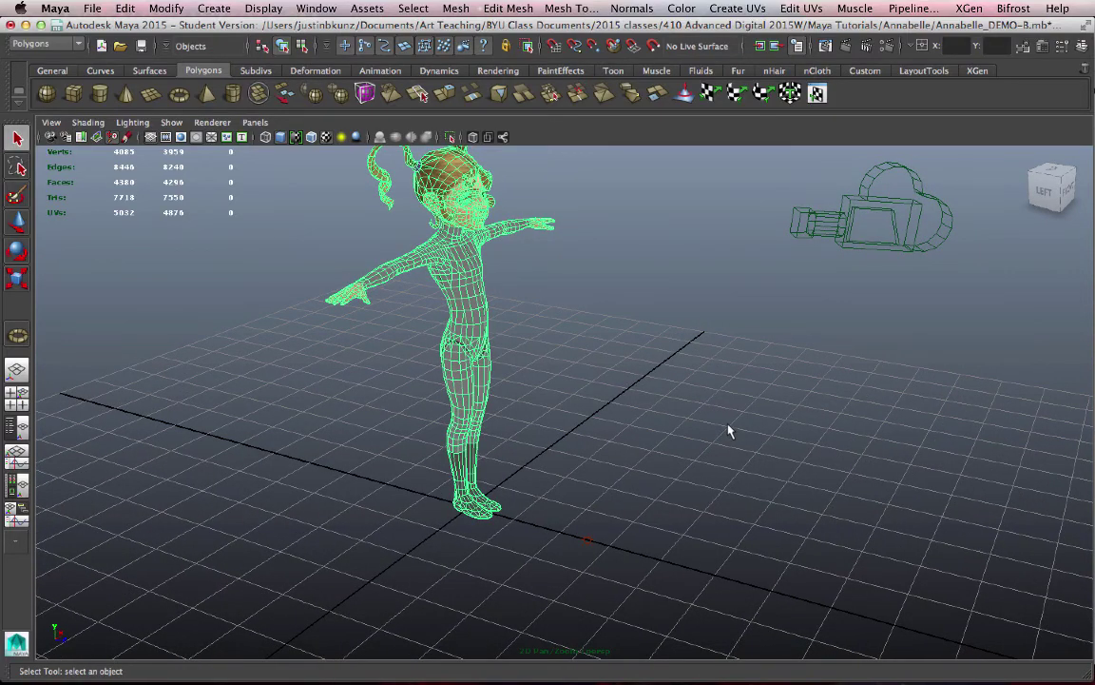
mouse_move(729, 430)
alt+mouse_down()
mouse_move(697, 448)
mouse_move(734, 454)
alt+mouse_up()
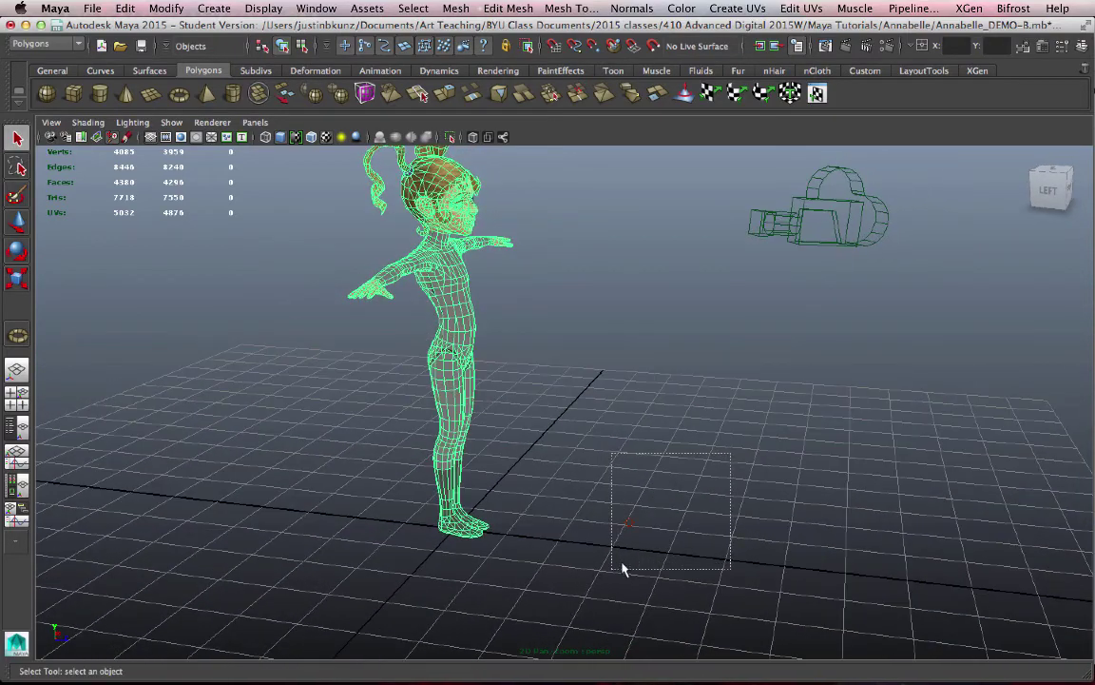
Deselect the character by boxing empty grid, then dolly out to show her whole figure and the camera
mouse_move(622, 568)
mouse_down()
mouse_move(652, 565)
mouse_move(653, 535)
mouse_up()
mouse_move(653, 536)
alt+right_down()
mouse_move(960, 538)
mouse_move(848, 523)
mouse_move(1091, 518)
alt+right_up()
mouse_move(562, 539)
alt+right_down()
mouse_move(626, 458)
mouse_move(804, 344)
alt+right_up()
alt+drag(803, 344, 817, 343)
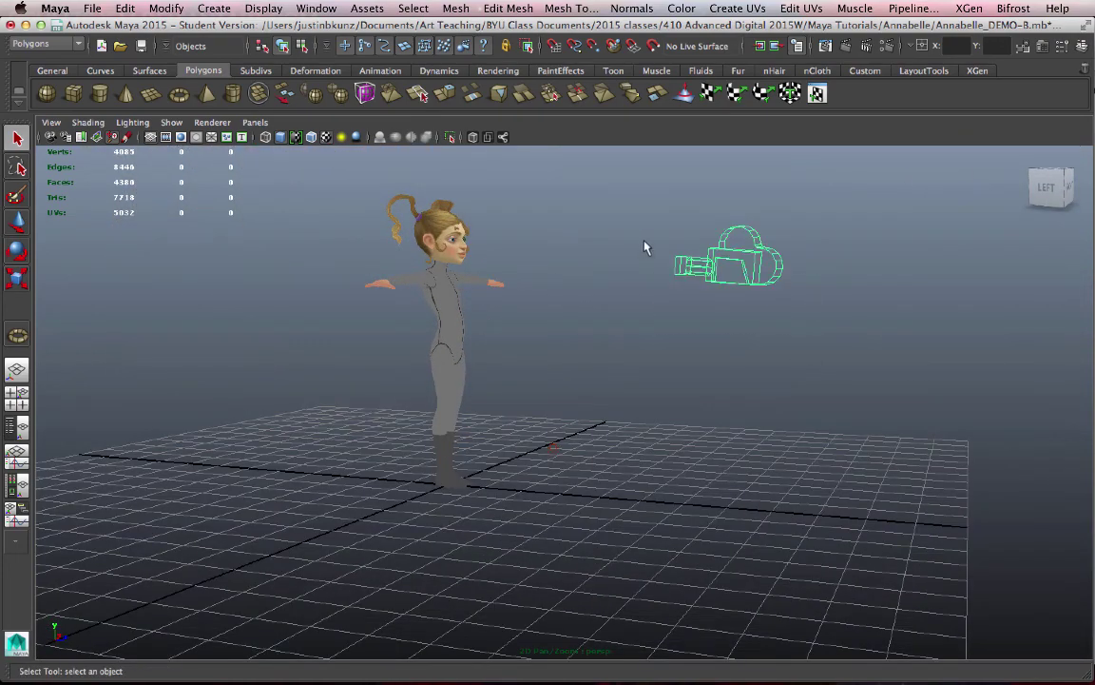
mouse_move(644, 248)
alt+mouse_down()
mouse_move(588, 389)
mouse_move(607, 428)
mouse_move(488, 440)
mouse_move(740, 439)
alt+mouse_up()
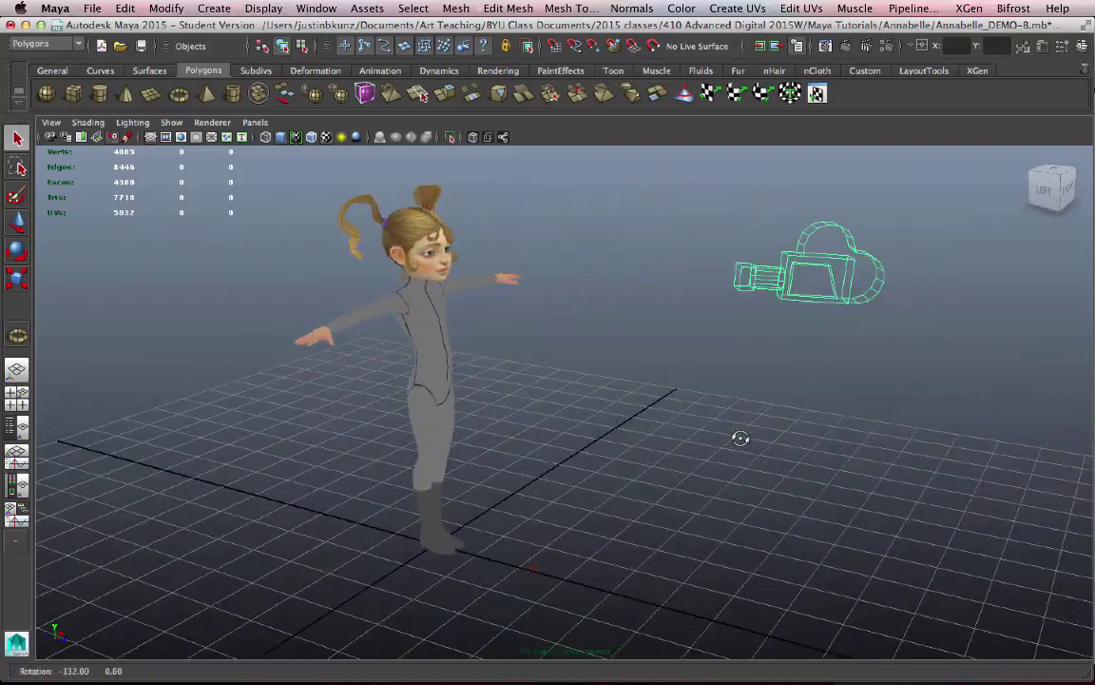
mouse_move(656, 445)
alt+middle_down()
mouse_move(655, 374)
mouse_move(672, 398)
mouse_move(649, 467)
alt+middle_up()
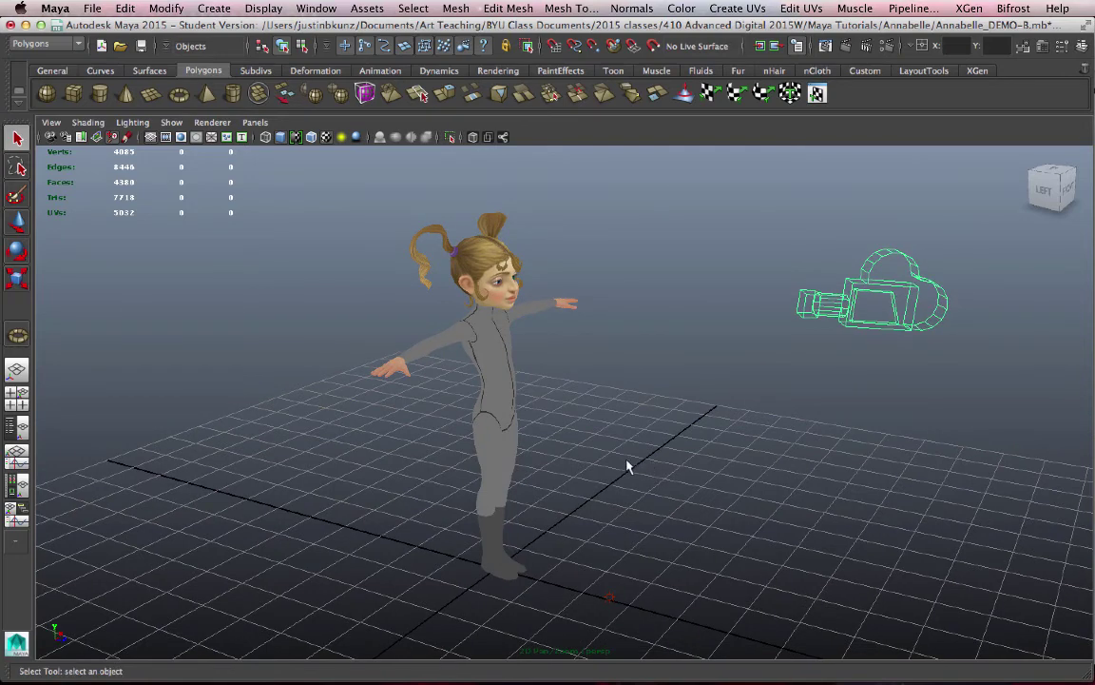
mouse_move(682, 465)
alt+mouse_down()
mouse_move(702, 403)
mouse_move(775, 416)
mouse_move(781, 407)
mouse_move(579, 418)
mouse_move(653, 435)
alt+mouse_up()
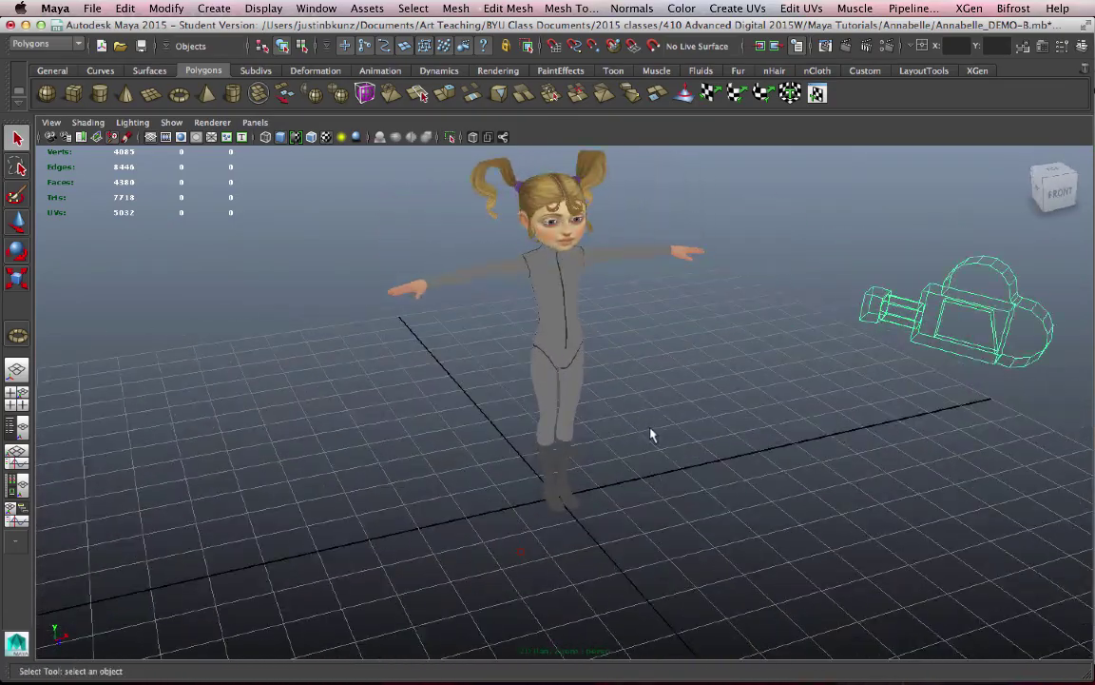
mouse_move(652, 434)
alt+right_down()
mouse_move(654, 474)
mouse_move(681, 382)
mouse_move(669, 488)
alt+right_up()
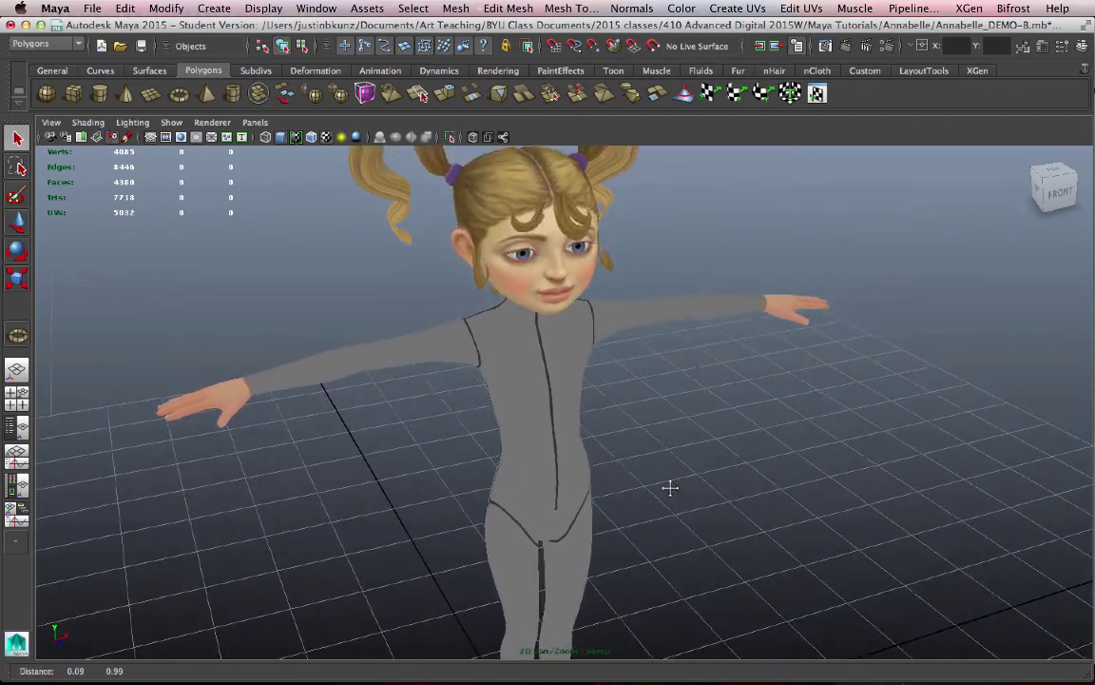
mouse_move(670, 488)
alt+mouse_down()
mouse_move(711, 516)
mouse_move(746, 476)
alt+mouse_up()
mouse_move(746, 477)
alt+right_down()
mouse_move(709, 481)
mouse_move(693, 411)
alt+right_up()
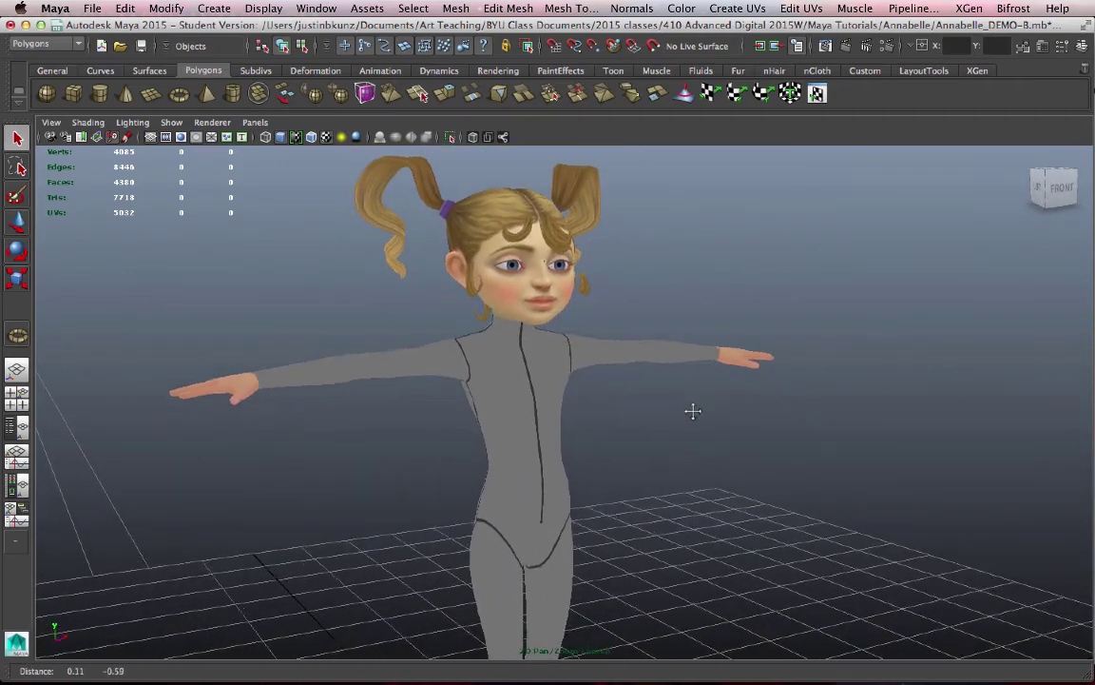
mouse_move(681, 432)
alt+mouse_down()
mouse_move(771, 435)
mouse_move(758, 354)
mouse_move(650, 363)
mouse_move(727, 374)
mouse_move(704, 332)
mouse_move(733, 340)
mouse_move(667, 361)
mouse_move(656, 380)
alt+mouse_up()
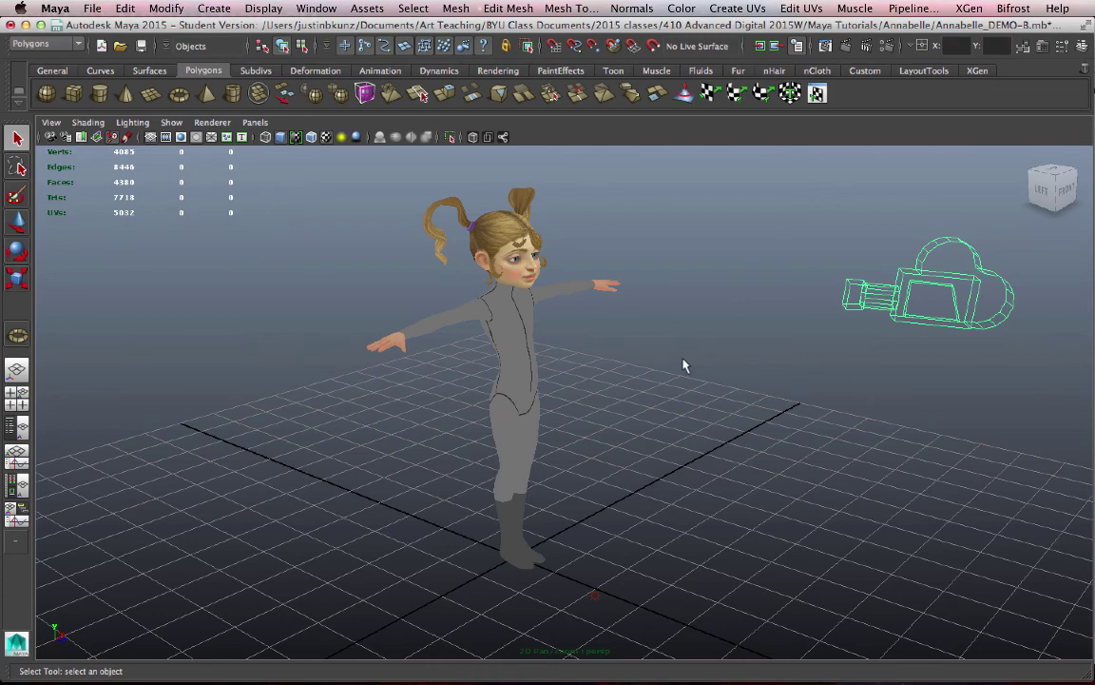
mouse_move(686, 379)
alt+mouse_down()
mouse_move(672, 343)
mouse_move(716, 367)
mouse_move(660, 397)
alt+mouse_up()
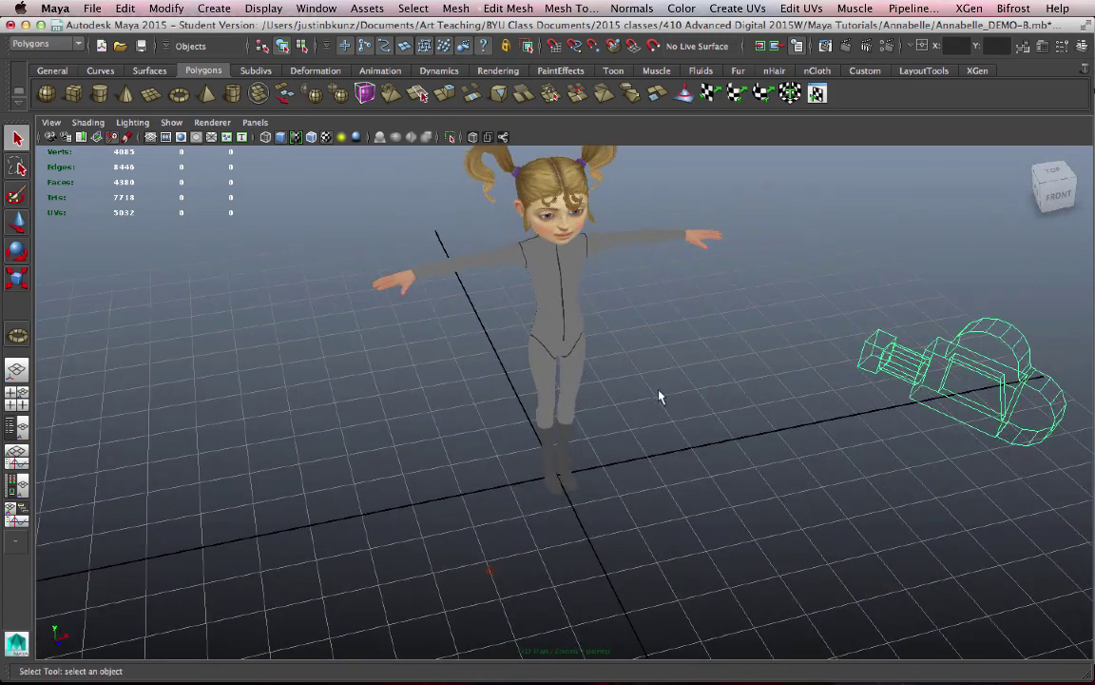
alt+right_drag(660, 397, 514, 345)
Add a polygon cube and a polygon sphere on the grid and group them as group1
click(72, 94)
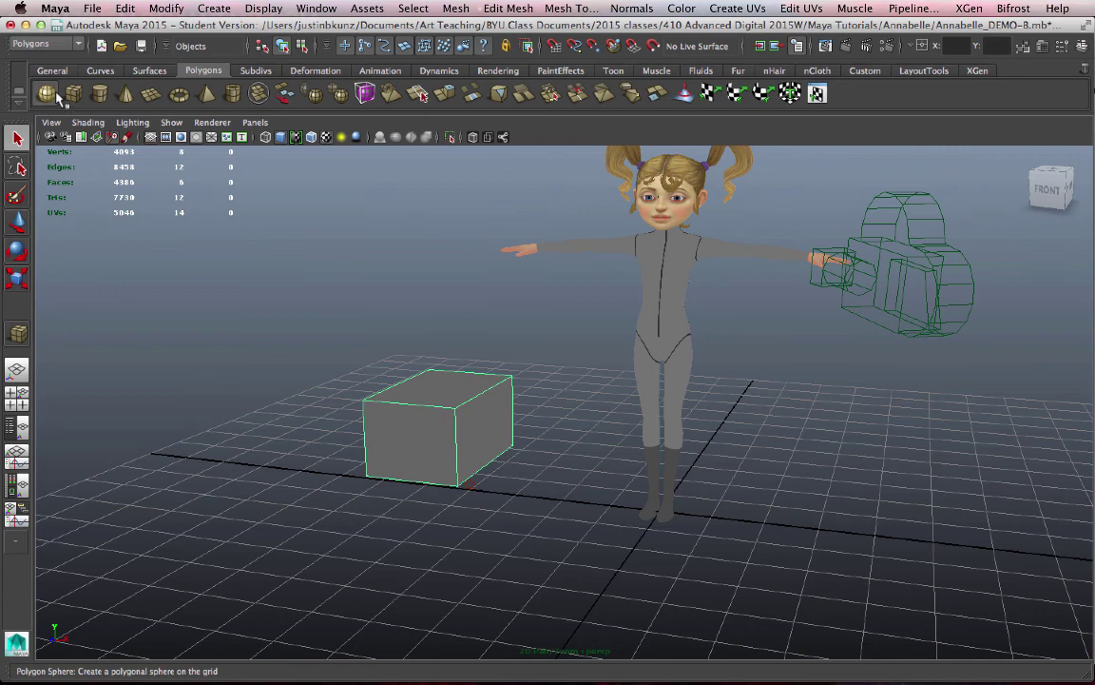
drag(191, 484, 237, 447)
alt+drag(374, 548, 394, 573)
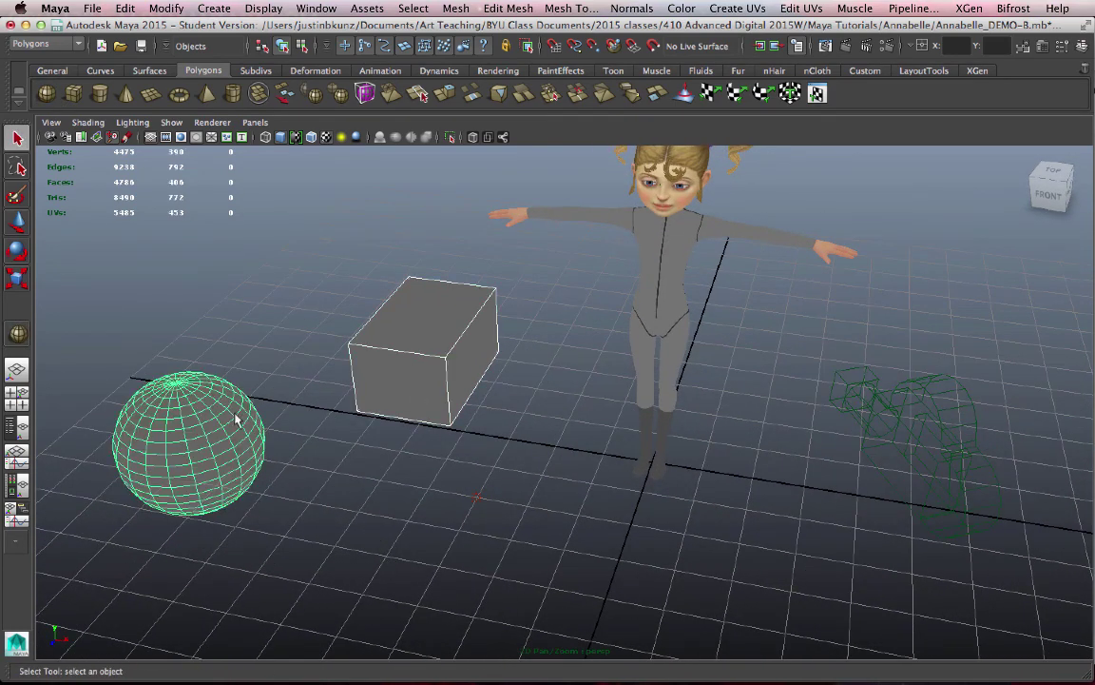
key(ctrl+g)
alt+drag(437, 475, 462, 487)
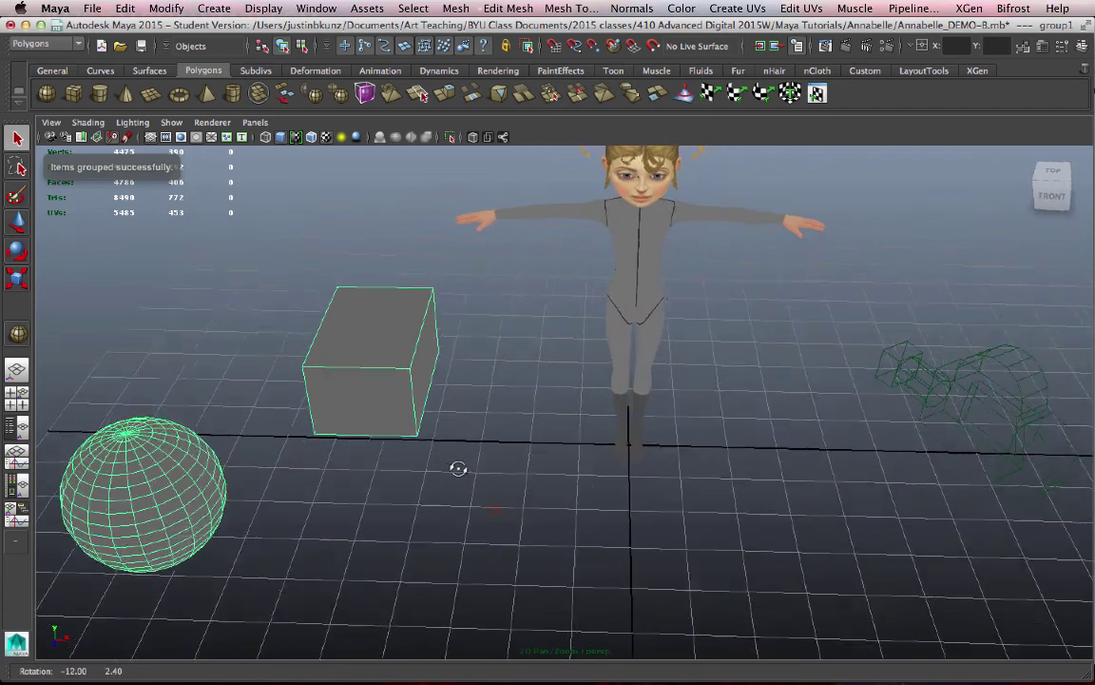
click(462, 517)
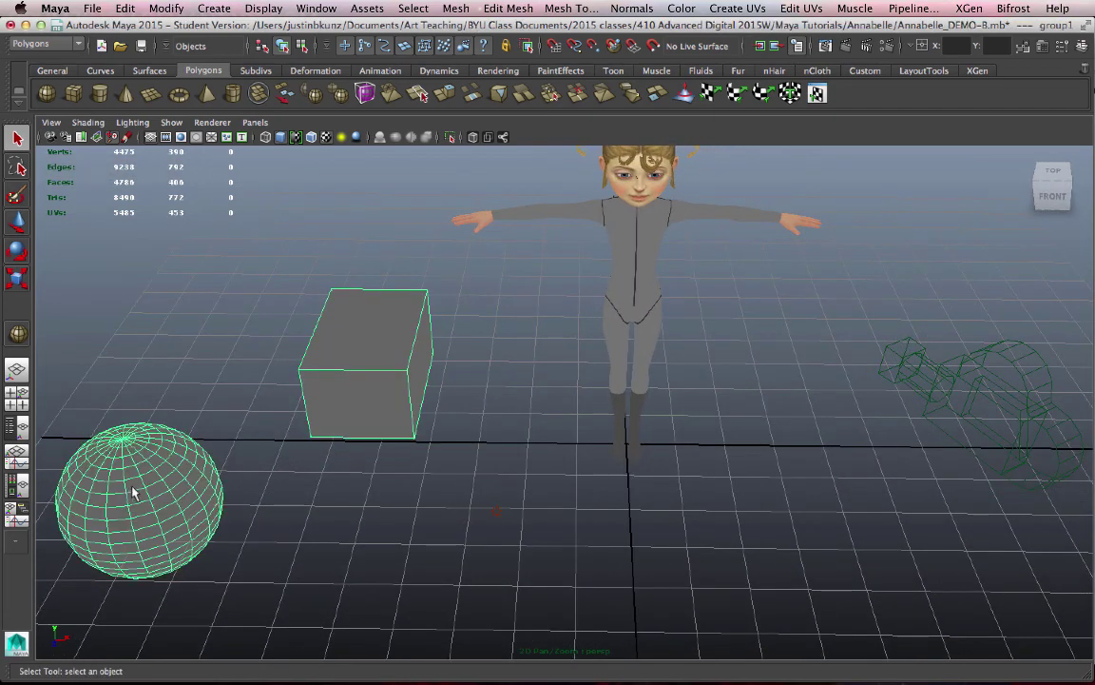
alt+middle_drag(265, 501, 332, 423)
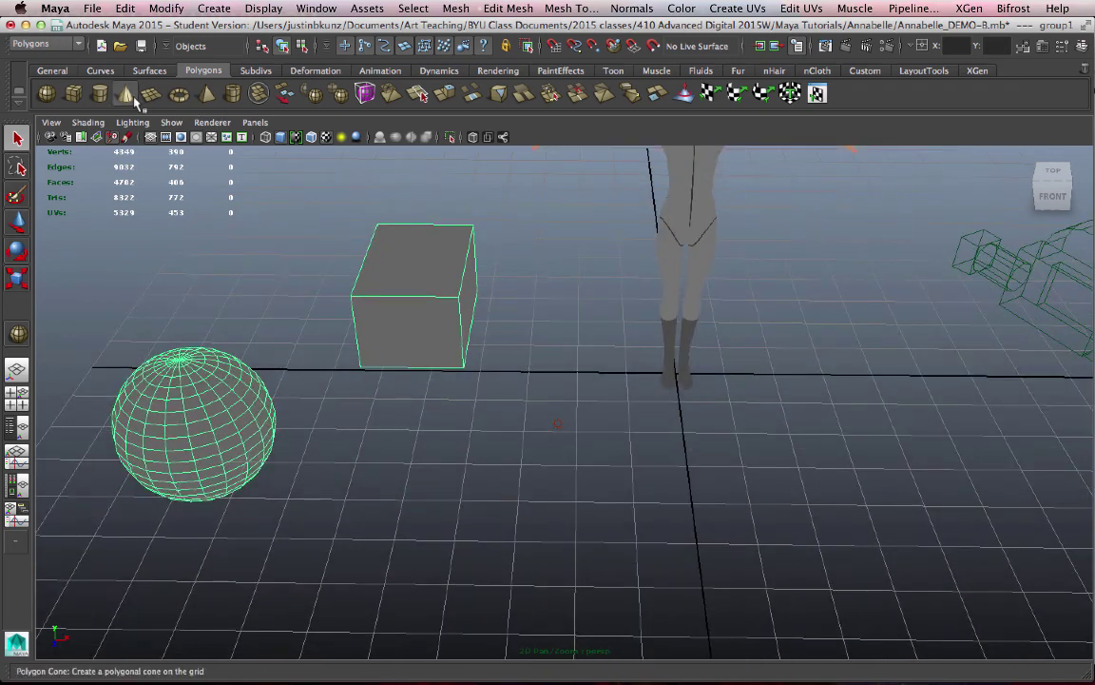
drag(471, 521, 539, 470)
drag(473, 443, 472, 373)
key(5)
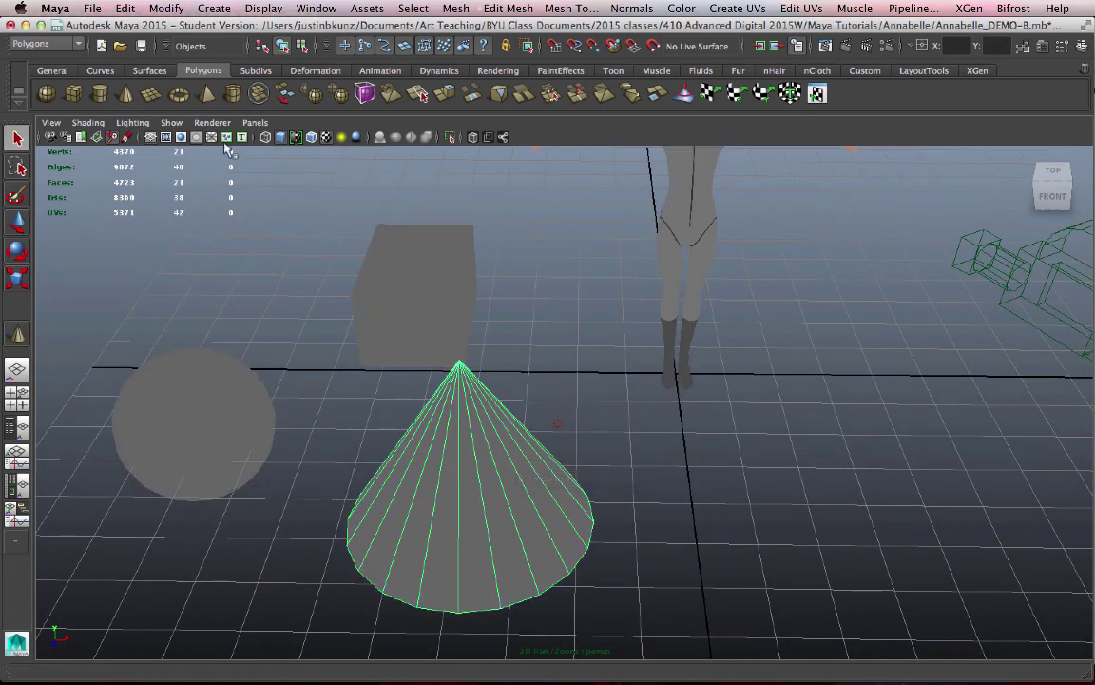
mouse_move(780, 562)
mouse_down()
mouse_move(904, 542)
mouse_move(827, 445)
mouse_up()
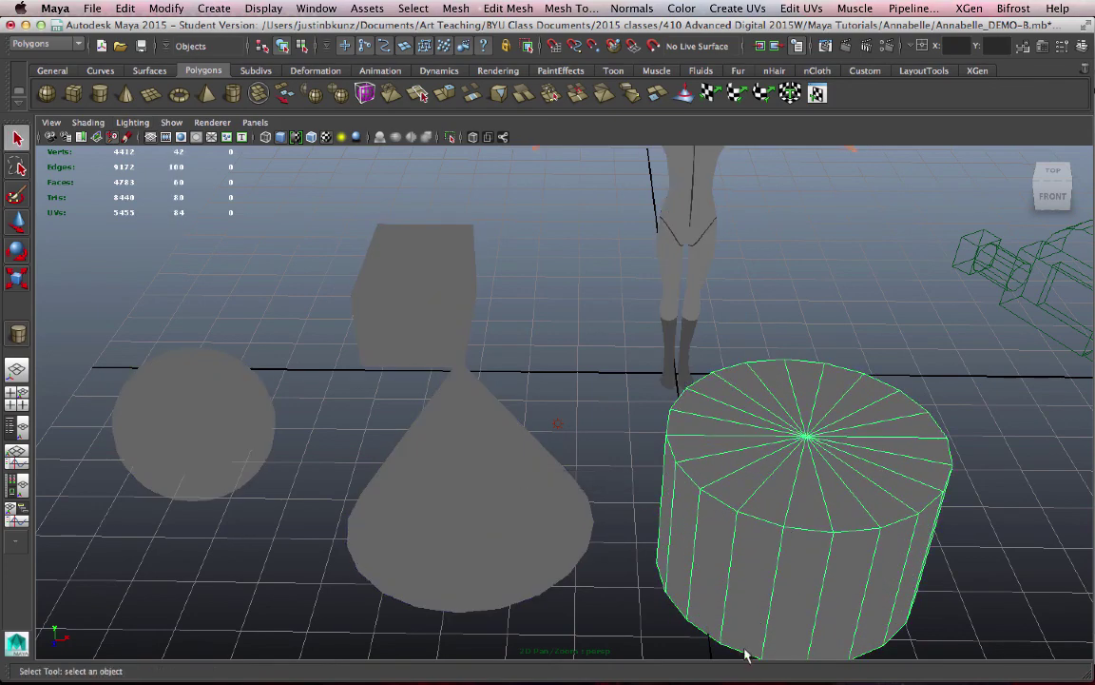
mouse_move(746, 655)
alt+mouse_down()
mouse_move(741, 509)
mouse_move(766, 514)
alt+mouse_up()
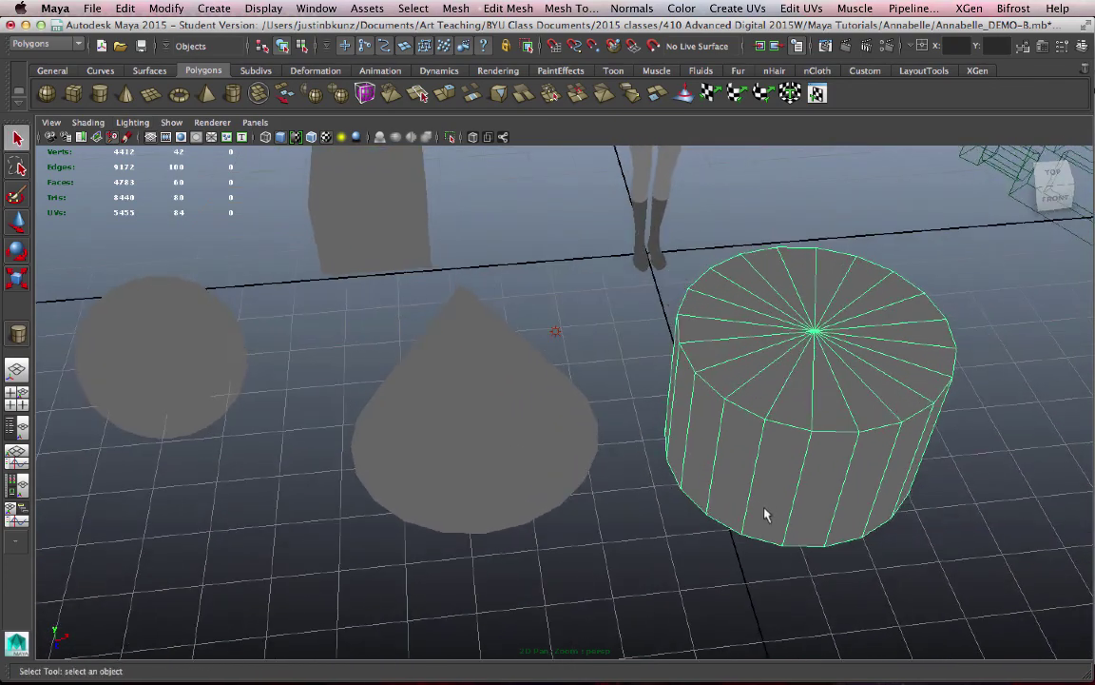
click(513, 444)
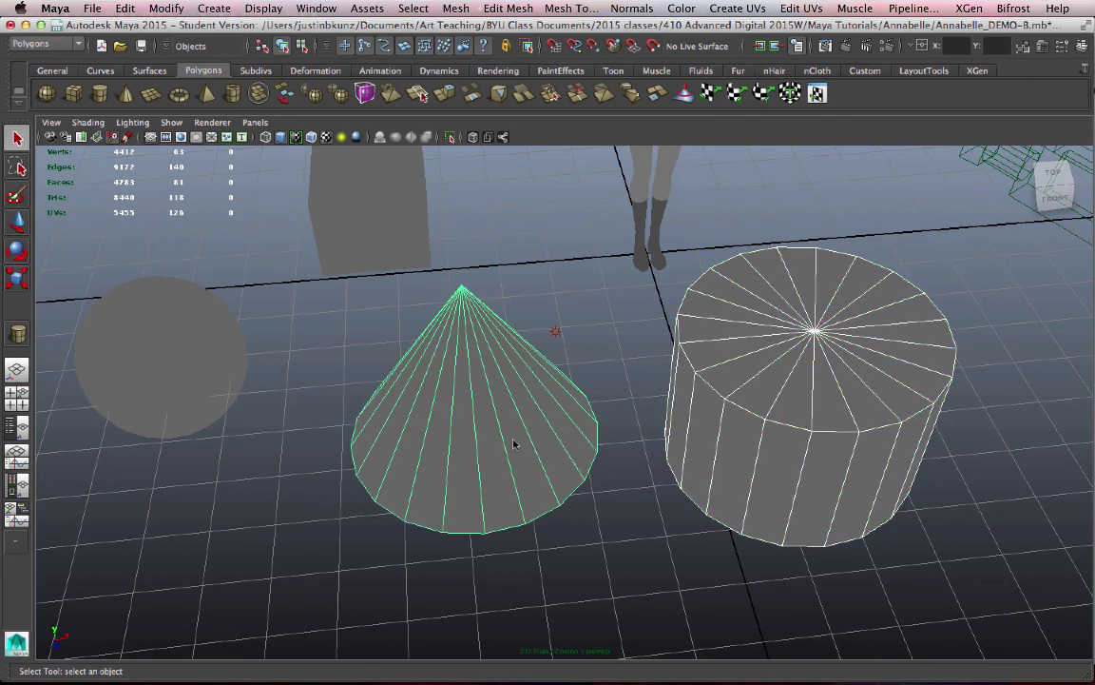
key(z)
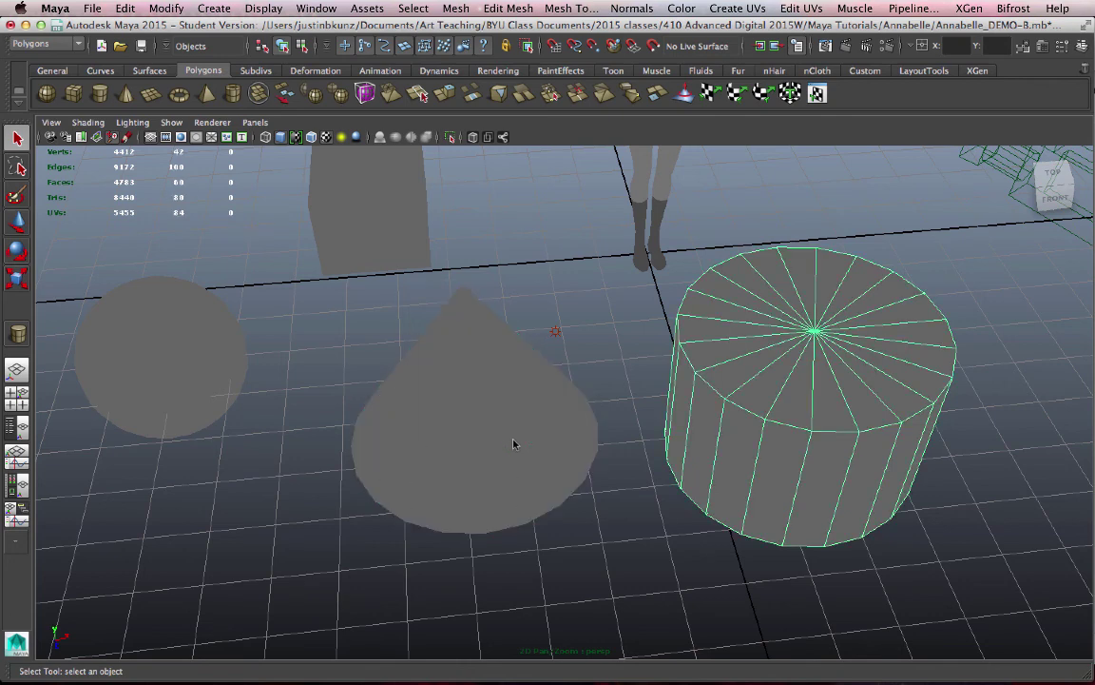
mouse_move(547, 461)
alt+mouse_down()
mouse_move(471, 408)
mouse_move(494, 400)
alt+mouse_up()
shift+click(472, 408)
key(w)
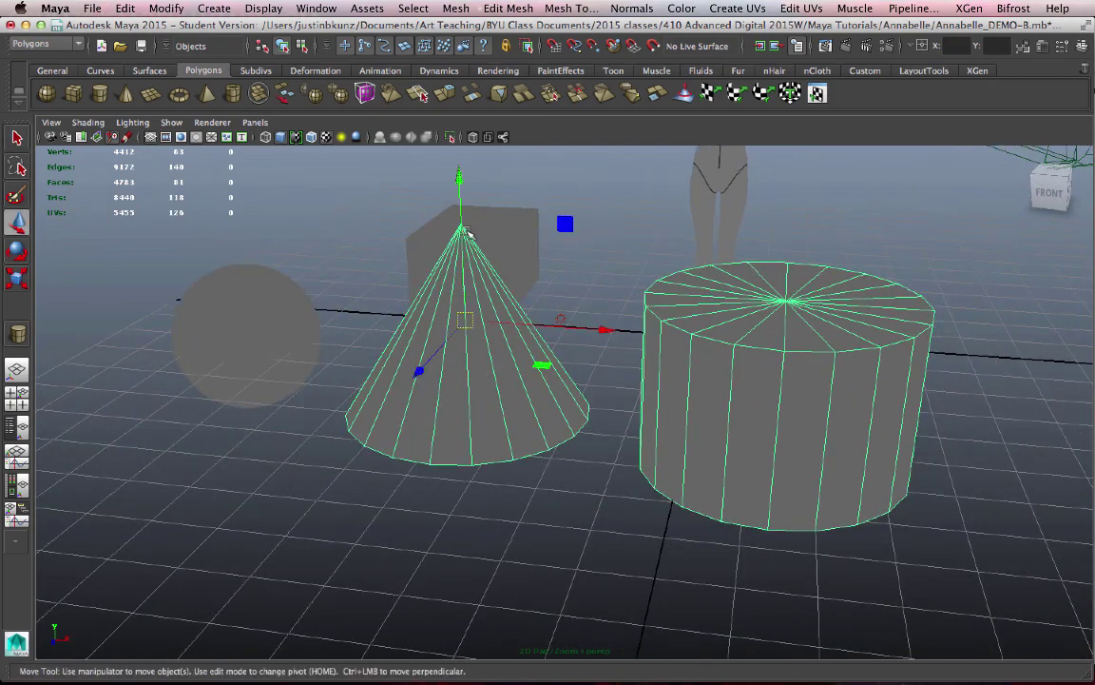
mouse_move(466, 231)
mouse_down()
mouse_move(481, 156)
mouse_move(569, 355)
mouse_up()
click(813, 349)
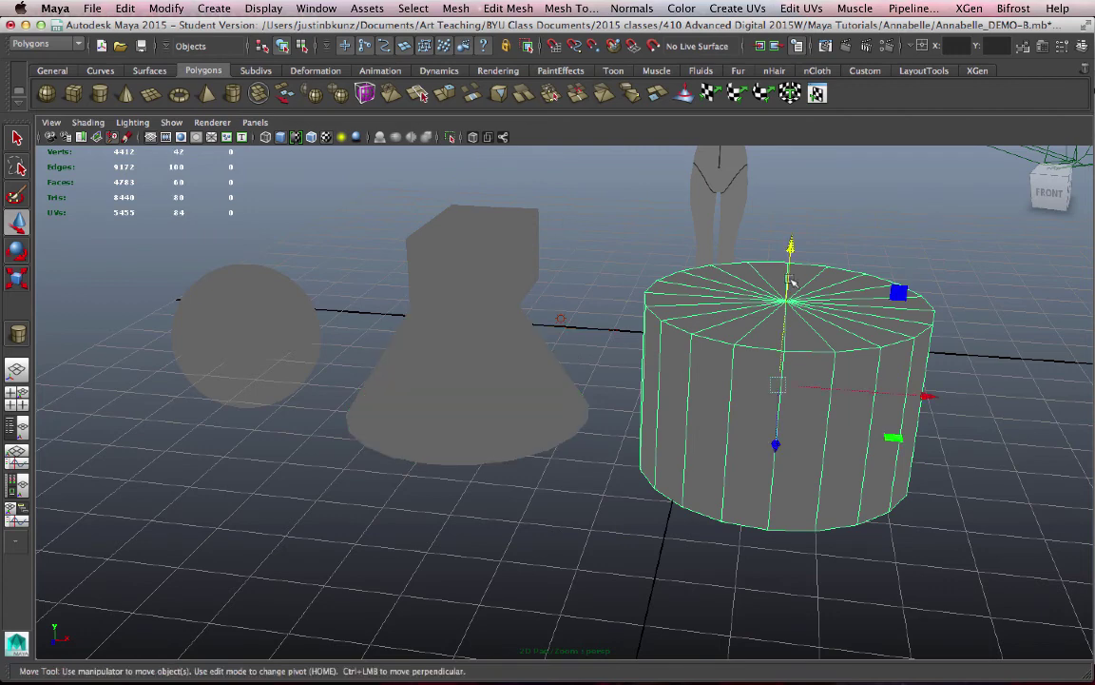
drag(791, 281, 823, 390)
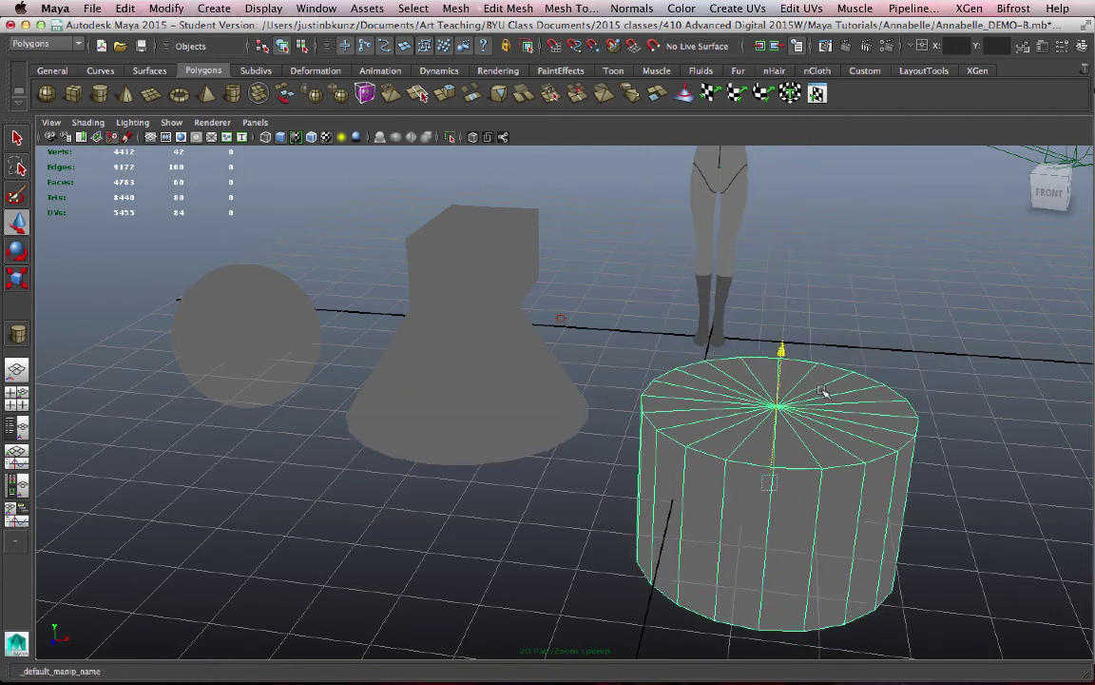
key(ctrl+z)
shift+click(442, 385)
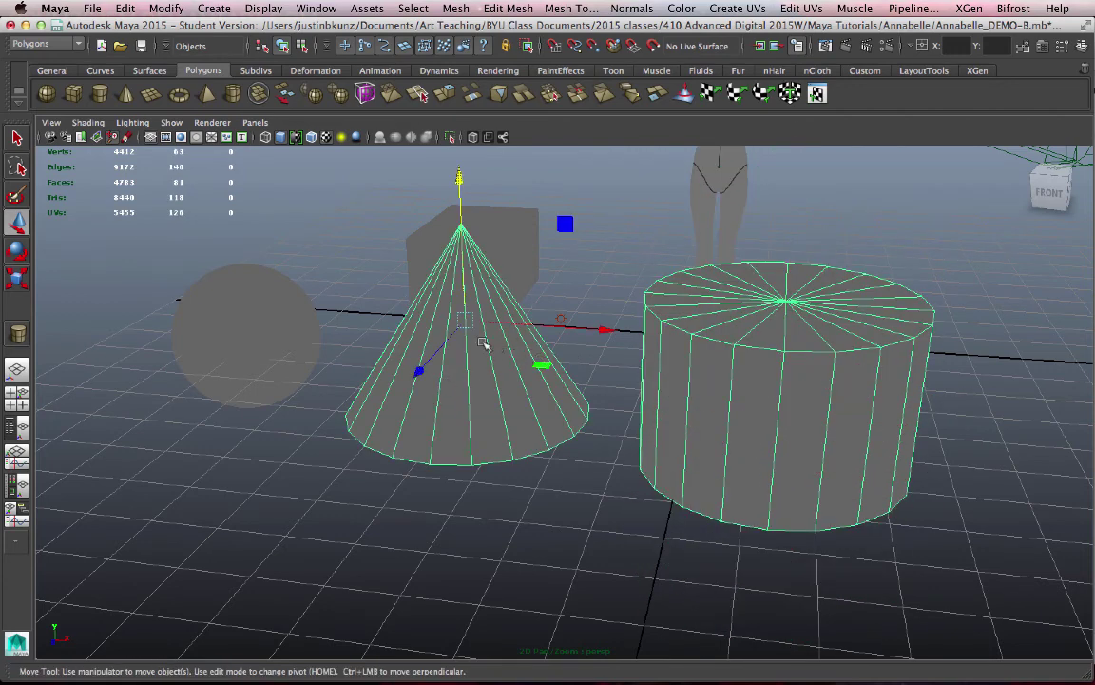
mouse_move(483, 344)
alt+mouse_down()
mouse_move(489, 415)
mouse_move(415, 381)
mouse_move(397, 509)
alt+mouse_up()
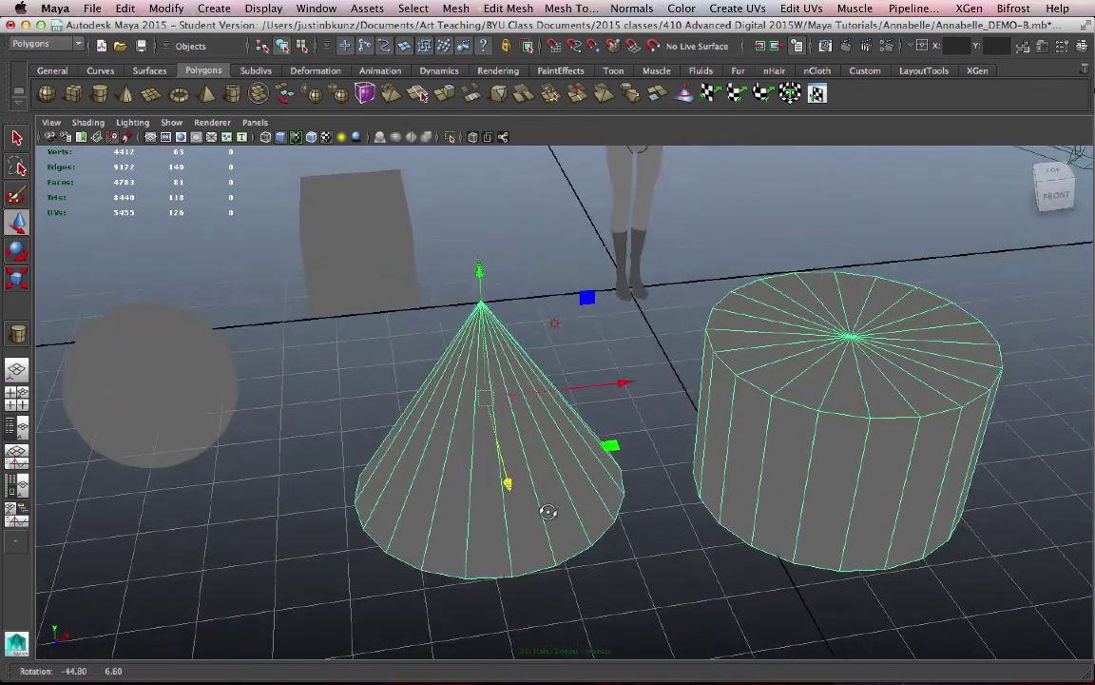
alt+drag(937, 451, 706, 418)
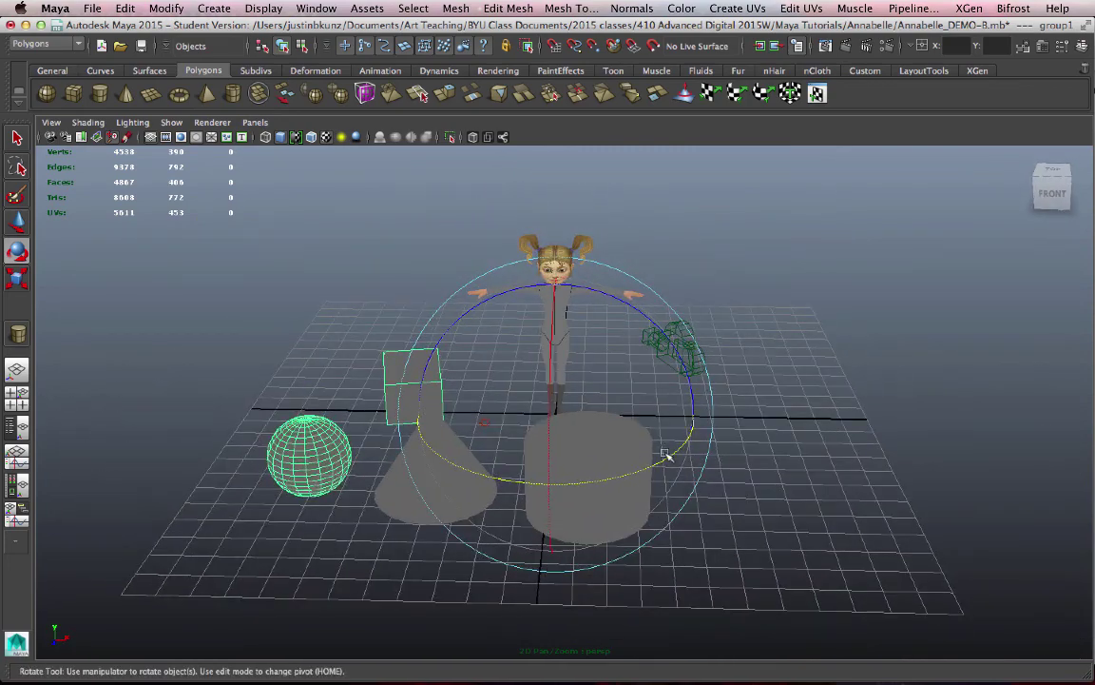
key(q)
click(814, 415)
mouse_move(814, 415)
alt+mouse_down()
mouse_move(750, 387)
mouse_move(772, 379)
alt+mouse_up()
key(e)
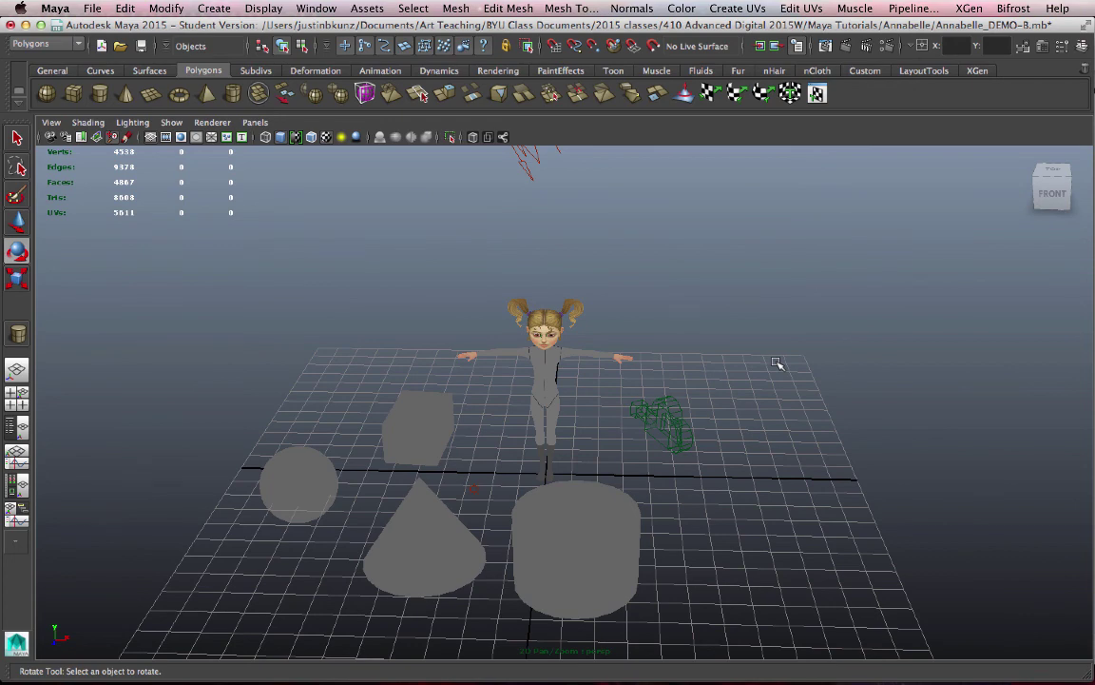
mouse_move(777, 363)
alt+mouse_down()
mouse_move(653, 359)
mouse_move(937, 357)
mouse_move(800, 359)
mouse_move(957, 396)
mouse_move(873, 403)
mouse_move(824, 391)
mouse_move(906, 426)
mouse_move(958, 408)
mouse_move(779, 428)
mouse_move(929, 416)
mouse_move(750, 415)
alt+mouse_up()
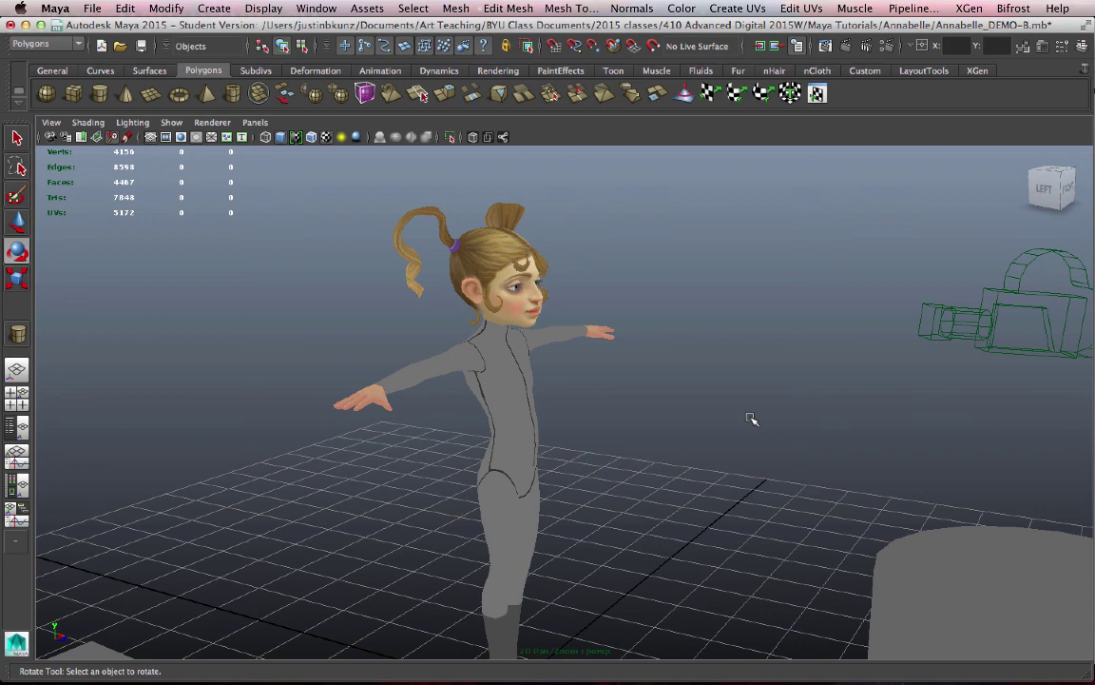
mouse_move(751, 419)
alt+mouse_down()
mouse_move(638, 425)
mouse_move(621, 464)
mouse_move(502, 407)
mouse_move(758, 408)
mouse_move(726, 403)
mouse_move(884, 420)
alt+mouse_up()
alt+middle_drag(449, 342, 501, 406)
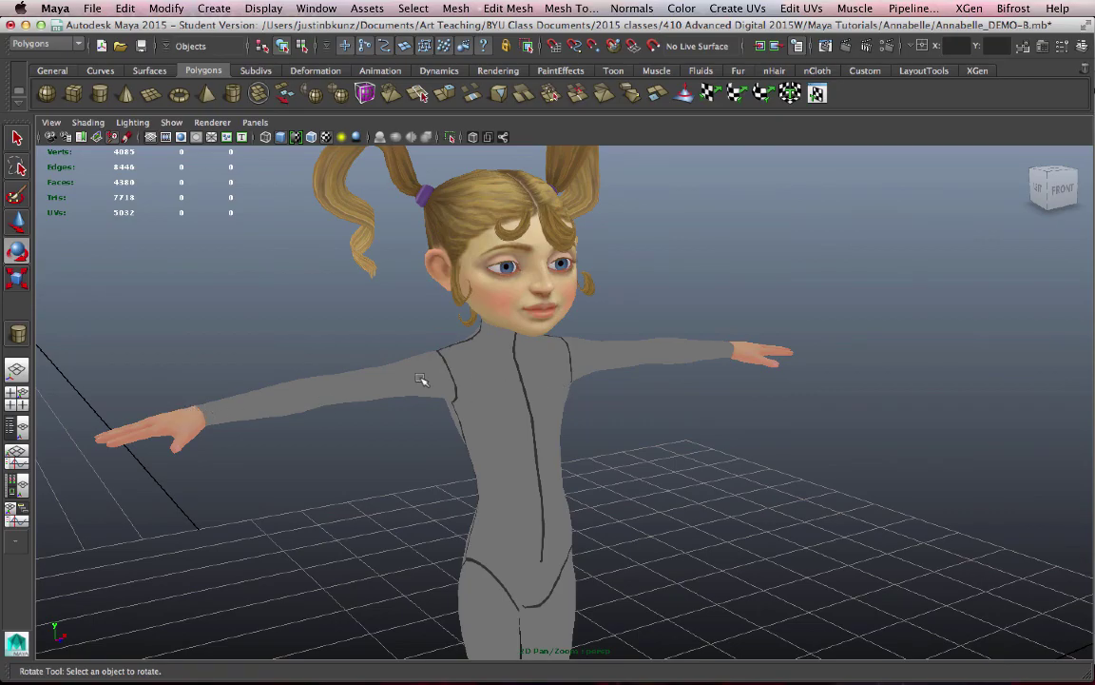
click(187, 422)
mouse_move(456, 381)
alt+mouse_down()
mouse_move(573, 424)
mouse_move(946, 428)
alt+mouse_up()
key(4)
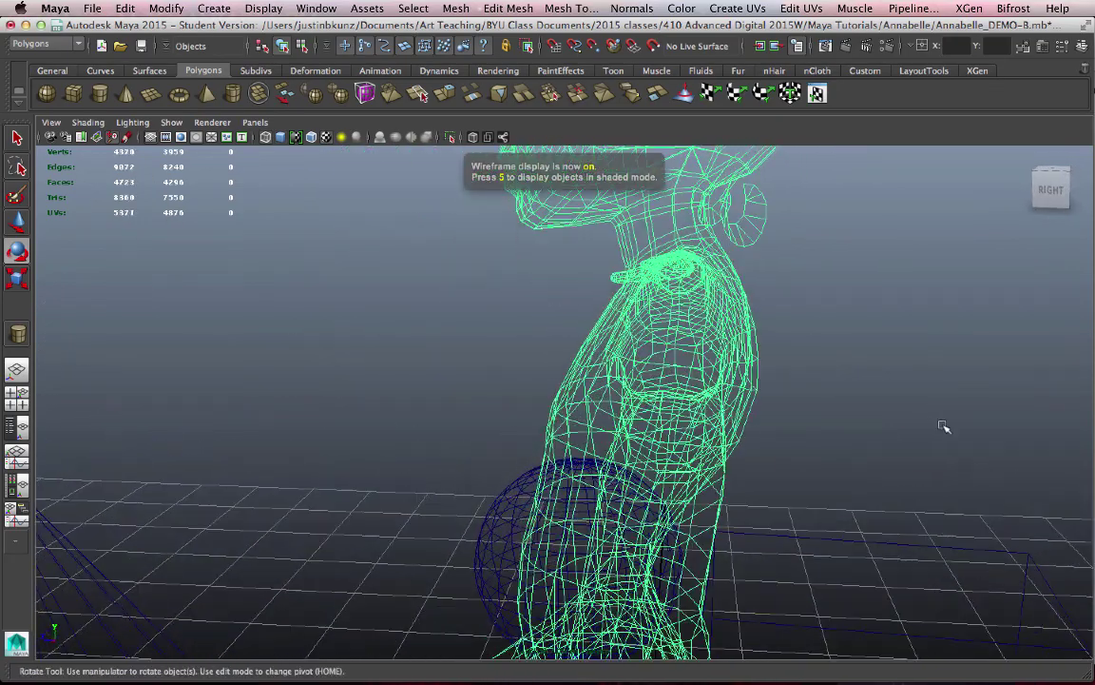
mouse_move(946, 428)
alt+right_down()
mouse_move(873, 431)
mouse_move(743, 681)
alt+right_up()
mouse_move(743, 681)
alt+mouse_down()
mouse_move(684, 506)
mouse_move(834, 501)
alt+mouse_up()
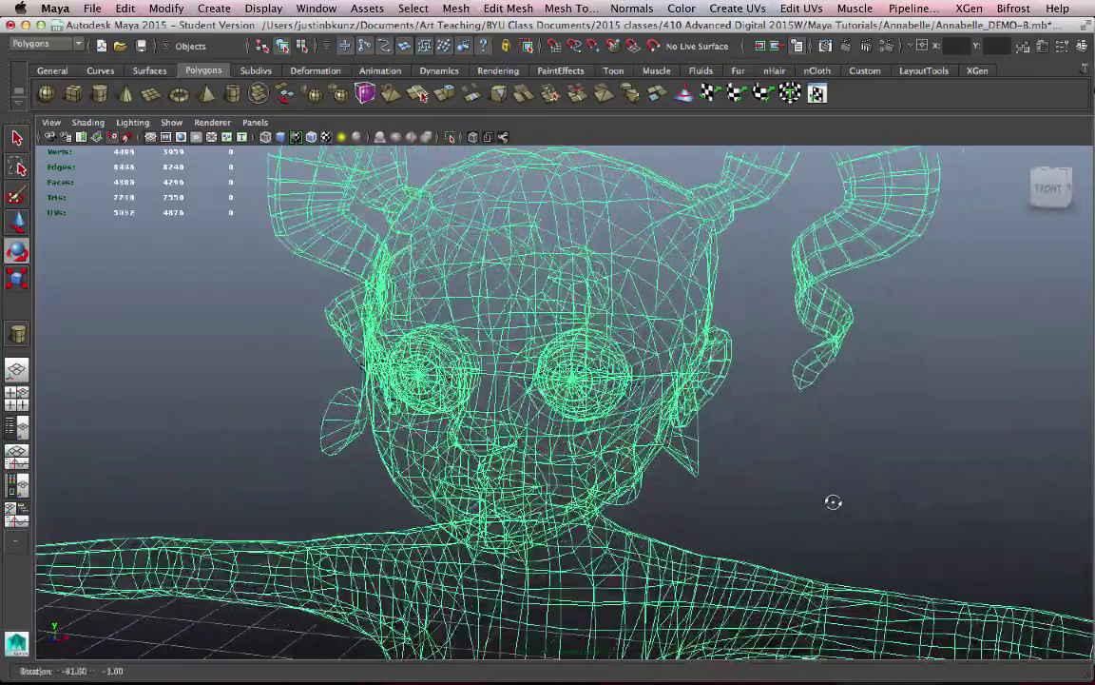
key(5)
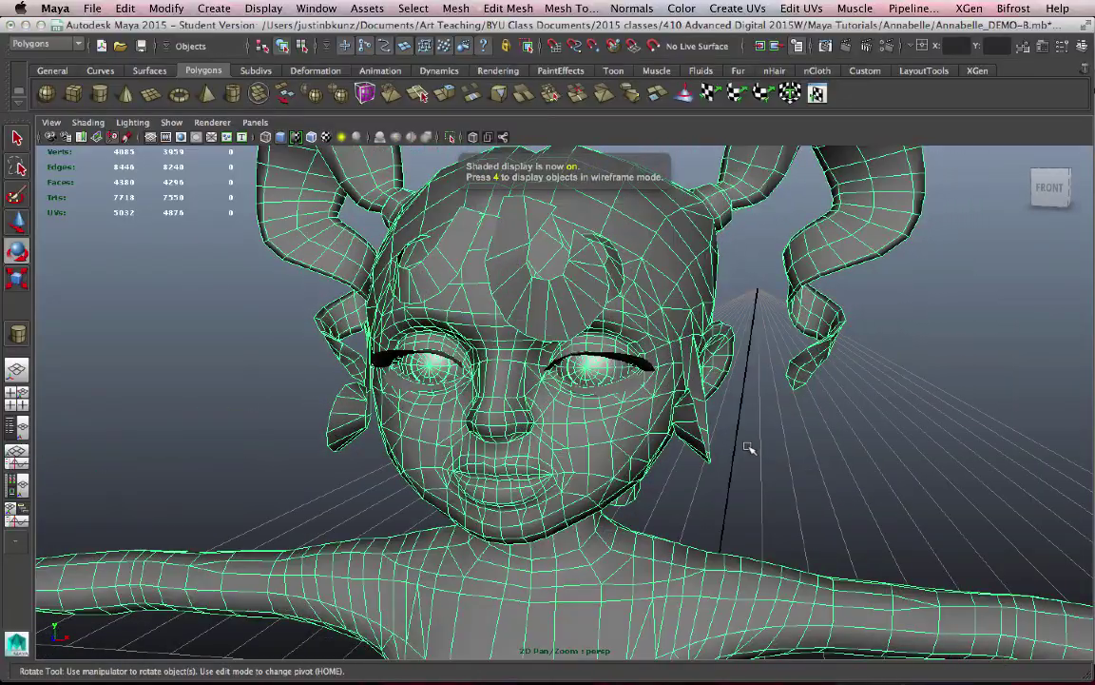
key(4)
key(5)
key(6)
mouse_move(749, 448)
alt+mouse_down()
mouse_move(831, 455)
mouse_move(790, 462)
mouse_move(687, 432)
mouse_move(773, 408)
alt+mouse_up()
click(773, 407)
mouse_move(697, 365)
alt+mouse_down()
mouse_move(755, 418)
mouse_move(737, 442)
mouse_move(562, 457)
mouse_move(489, 445)
mouse_move(628, 454)
mouse_move(692, 479)
mouse_move(733, 443)
alt+mouse_up()
mouse_move(732, 443)
alt+middle_down()
mouse_move(698, 442)
mouse_move(729, 427)
alt+middle_up()
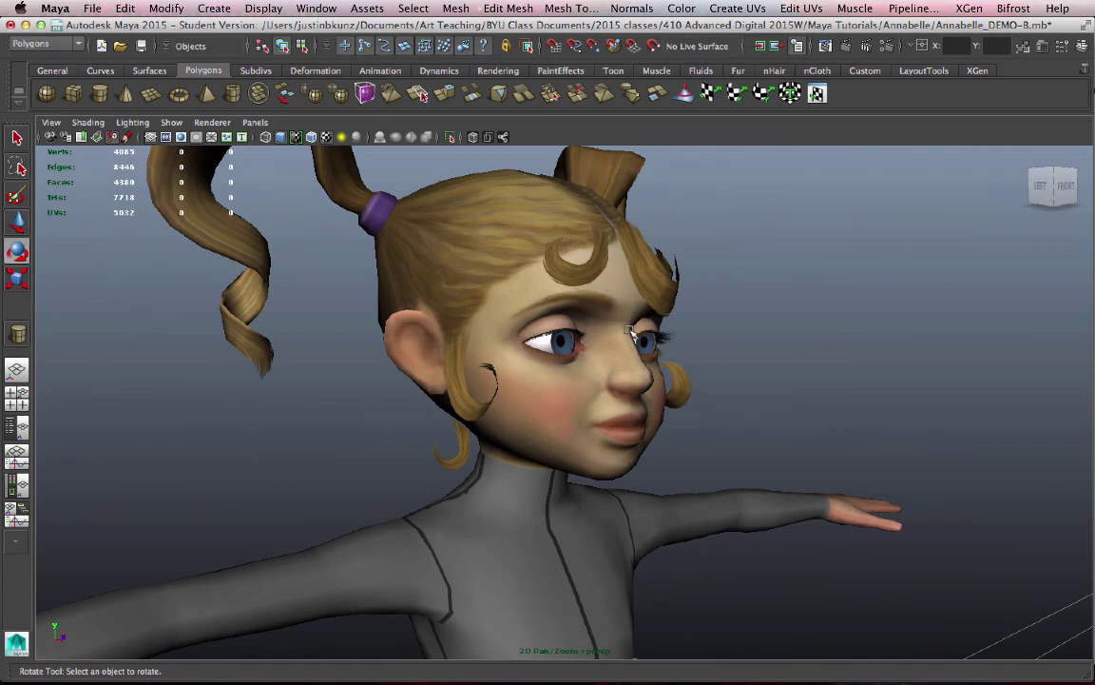
alt+drag(656, 393, 641, 416)
key(4)
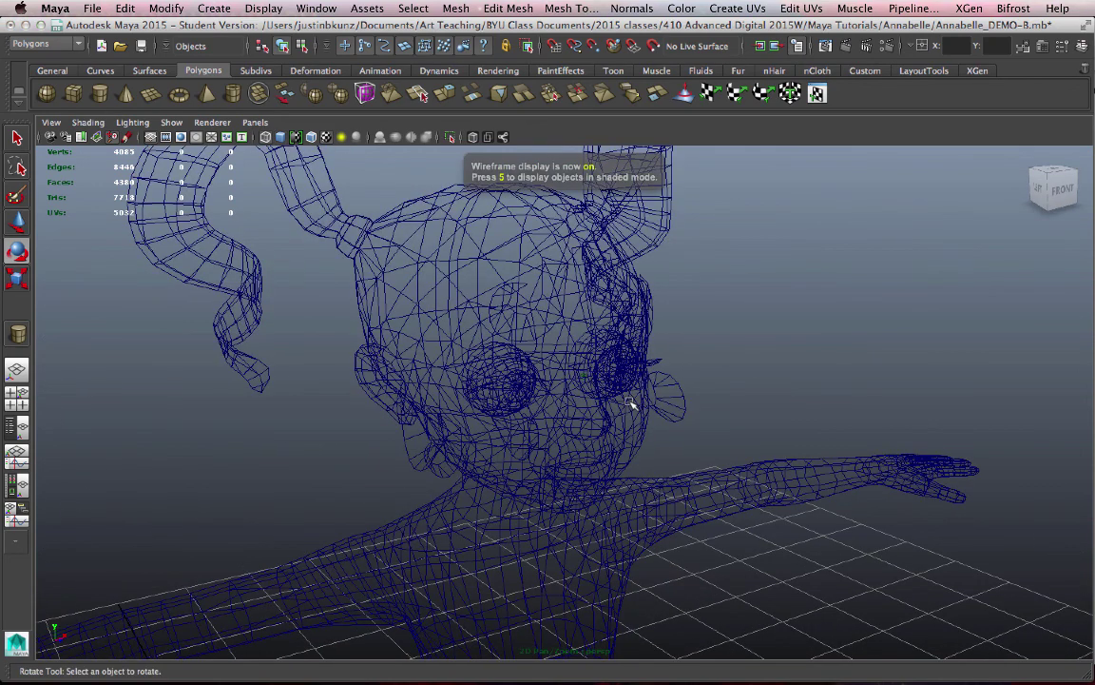
click(591, 378)
key(5)
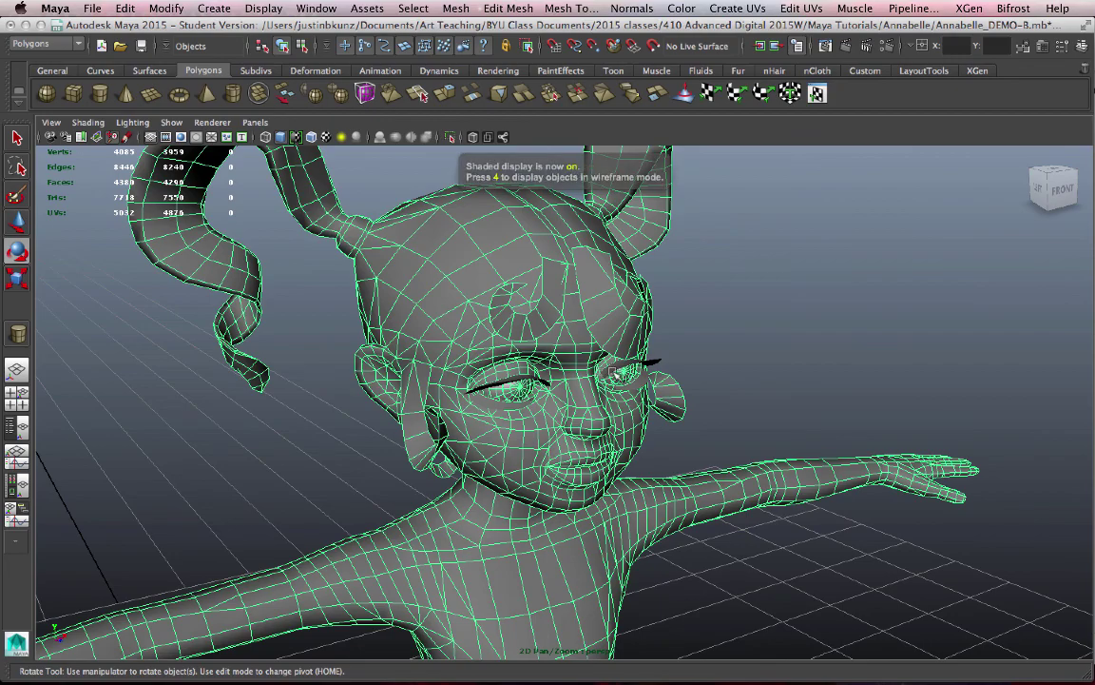
mouse_move(701, 378)
alt+mouse_down()
mouse_move(635, 372)
mouse_move(645, 362)
alt+mouse_up()
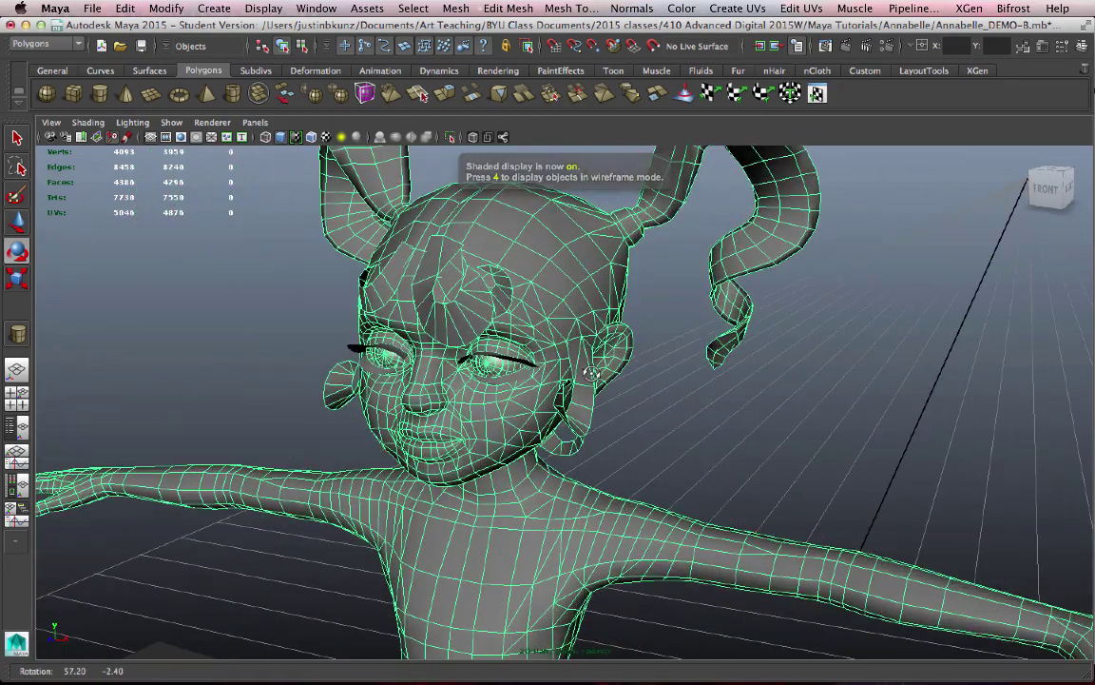
key(6)
click(719, 403)
mouse_move(719, 403)
alt+mouse_down()
mouse_move(692, 465)
mouse_move(778, 460)
mouse_move(501, 308)
mouse_move(604, 305)
mouse_move(650, 285)
mouse_move(501, 305)
mouse_move(465, 335)
mouse_move(387, 323)
alt+mouse_up()
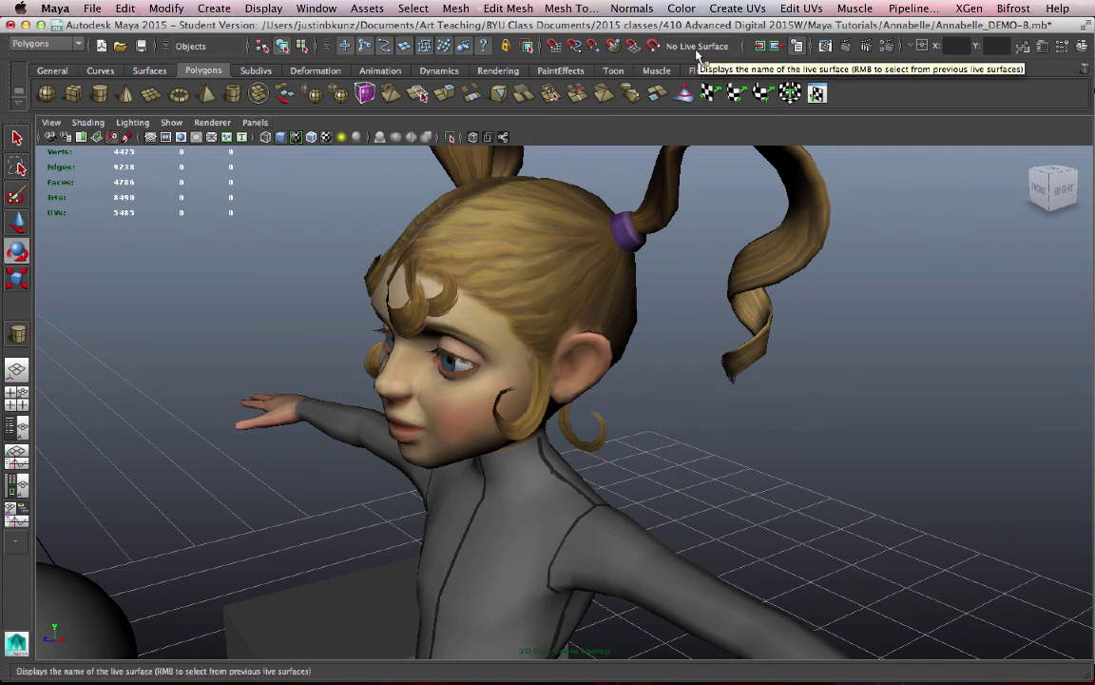
mouse_move(685, 294)
alt+mouse_down()
mouse_move(694, 350)
mouse_move(758, 327)
alt+mouse_up()
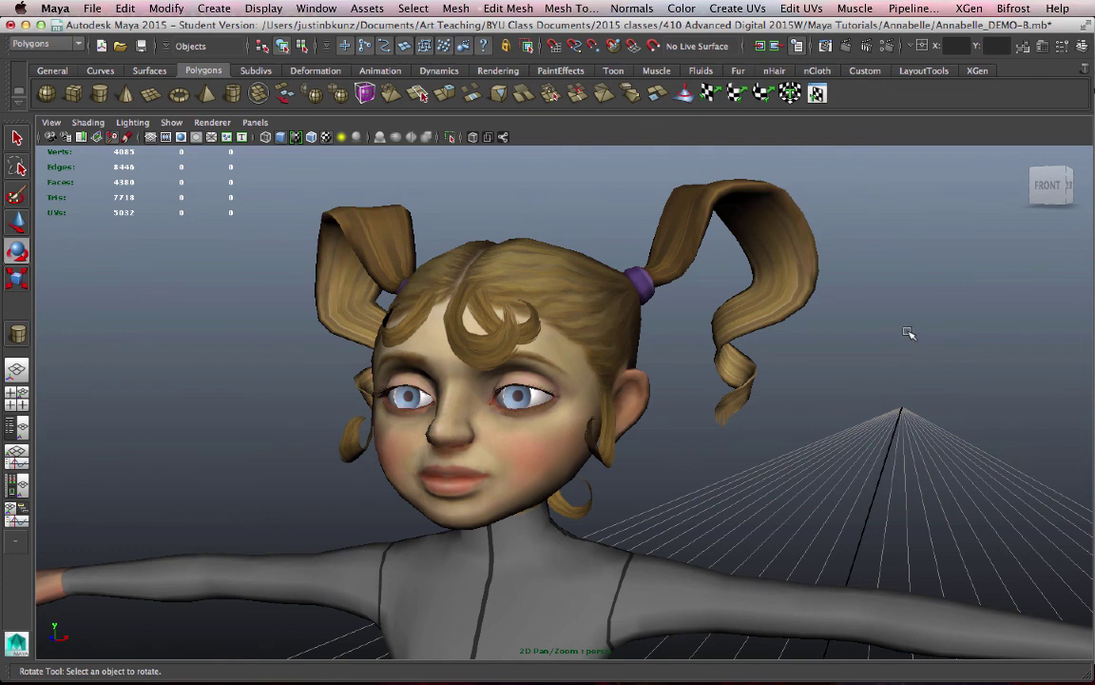
mouse_move(908, 333)
alt+mouse_down()
mouse_move(823, 384)
mouse_move(873, 383)
alt+mouse_up()
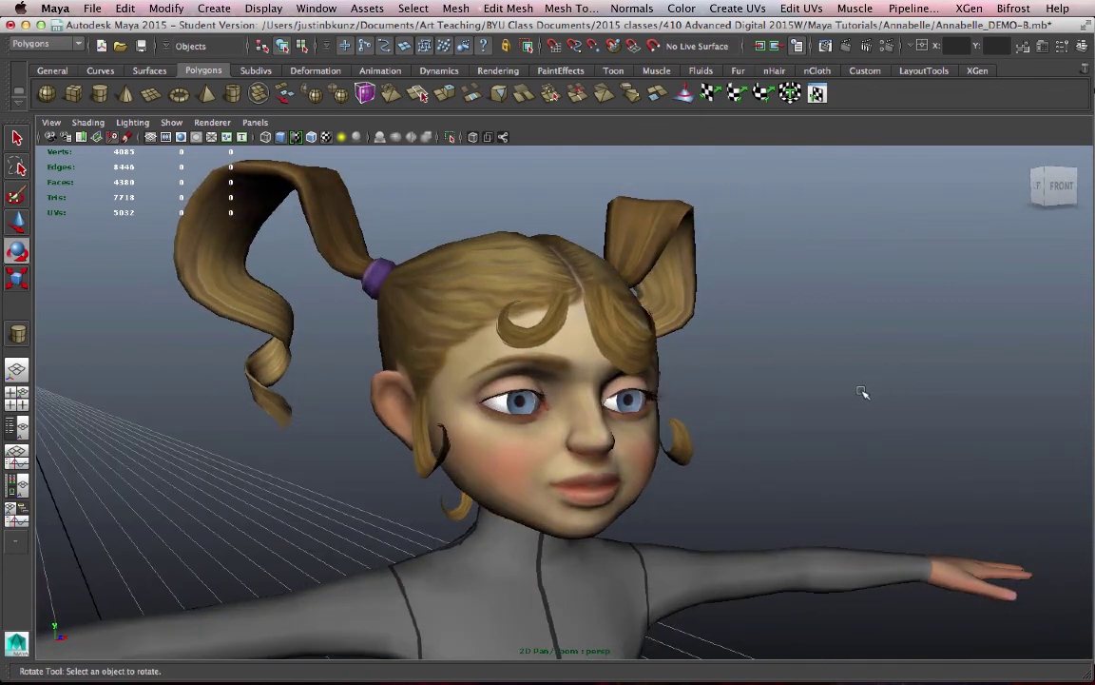